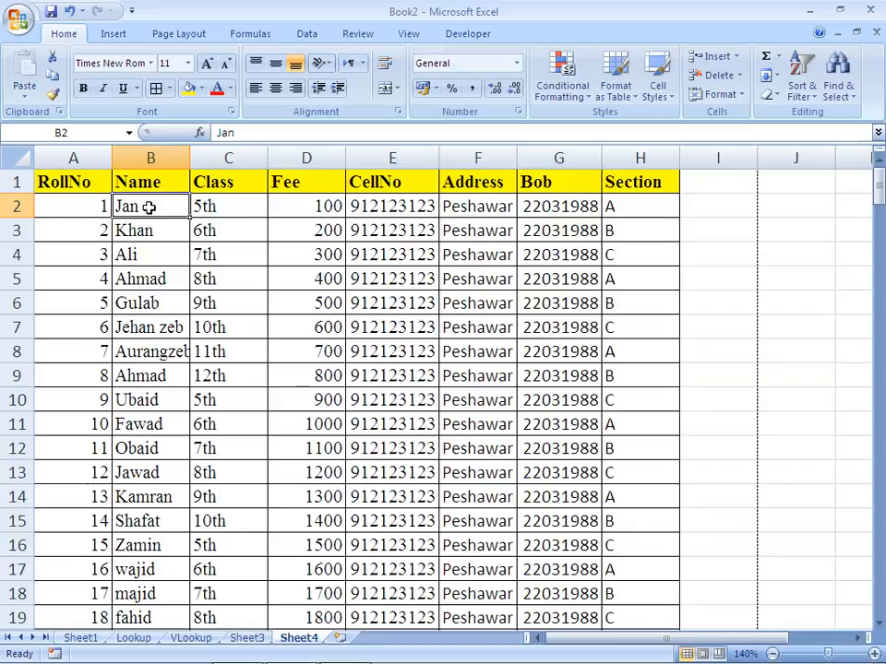
Look through the student records down the Name column and return to the first record's RollNo cell
key("Left")
key("Right")
key("Down")
key("Down")
key("Down")
key("Down")
key("Down")
key("Down")
key("Down")
key("Down")
key("Down")
key("Down")
key("Down")
key("Down")
key("Down")
key("Down")
key("Down")
key("Down")
key("Down")
key("Down")
key("Down")
key("Down")
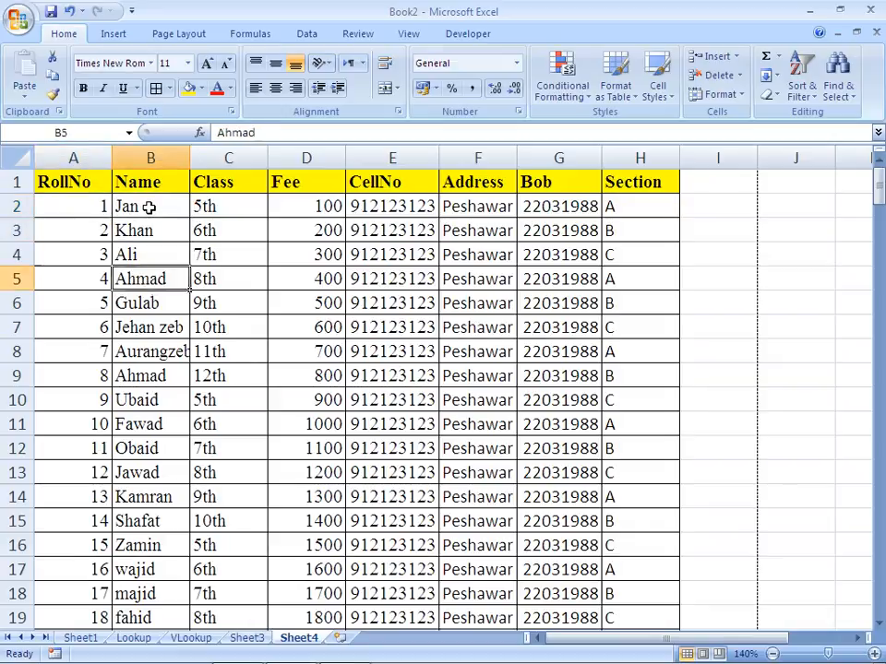
key("Down")
key("Down")
key("Down")
key("Down")
key("Down")
key("Up")
key("Up")
key("Up")
key("Up")
key("Up")
key("Up")
key("Up")
key("Up")
key("Up")
key("Up")
key("Up")
key("Up")
key("Up")
key("Up")
key("Up")
key("Up")
key("Up")
key("Up")
key("Up")
key("Up")
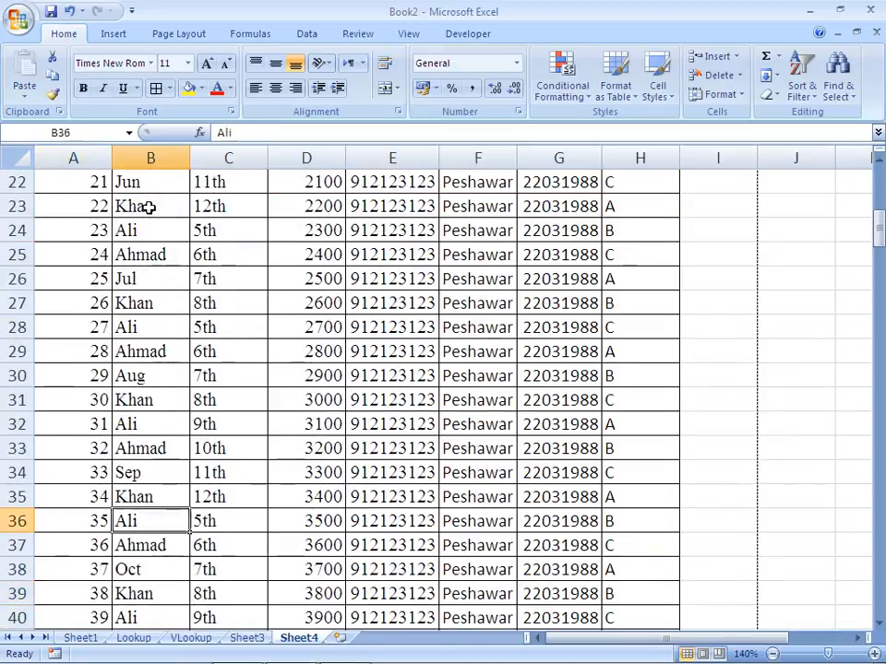
key("Up")
key("Up")
key("Up")
key("Up")
key("Up")
key("Down")
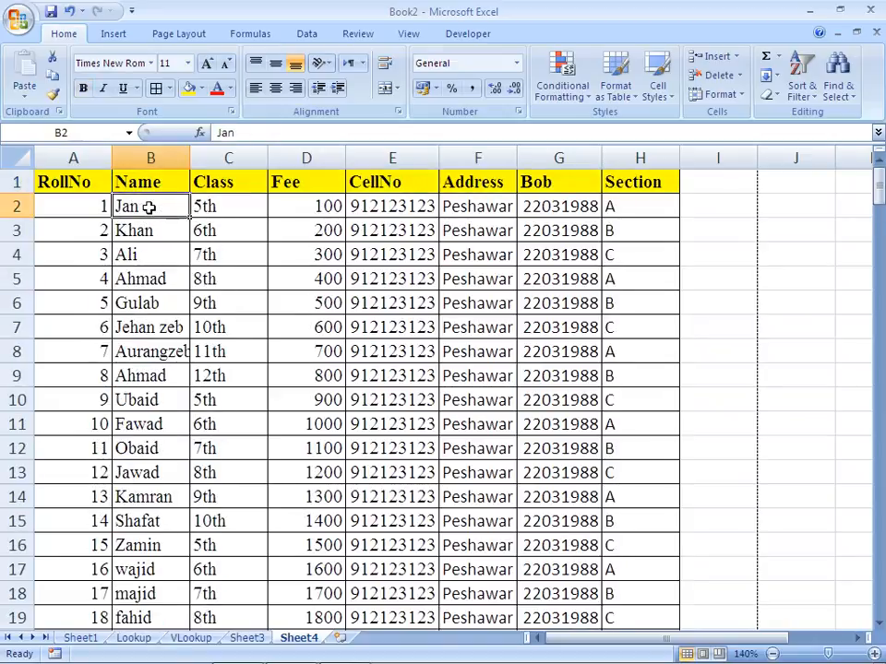
key("Left")
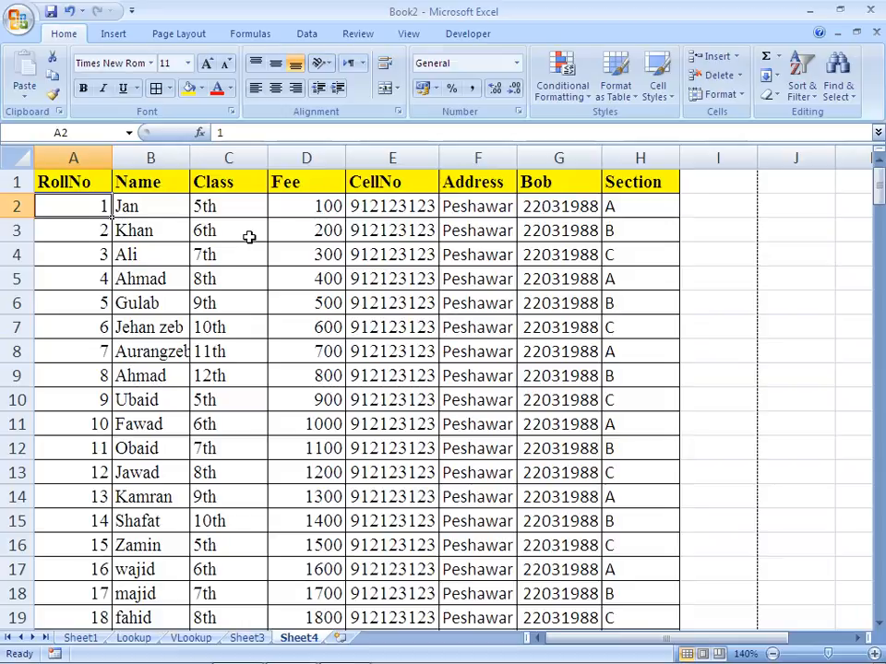
Set custom page margins of 1 inch for both the top and the bottom of the sheet
left_click(177, 36)
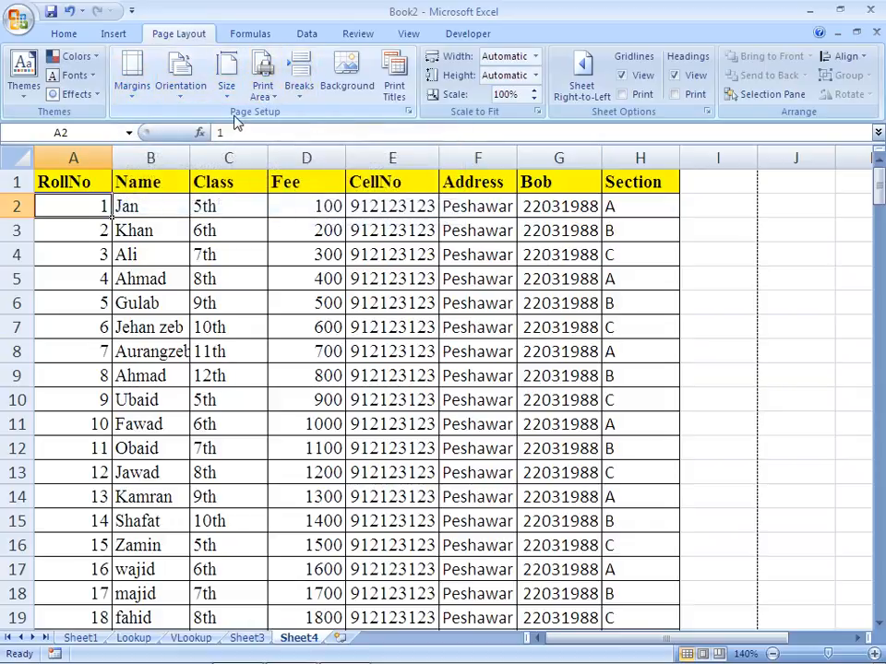
left_click(136, 96)
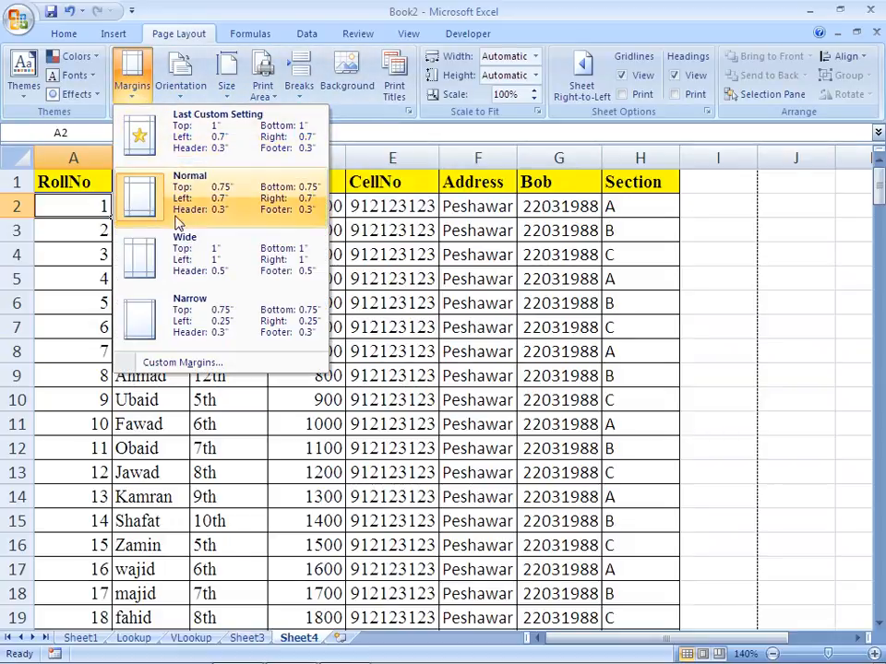
left_click(185, 363)
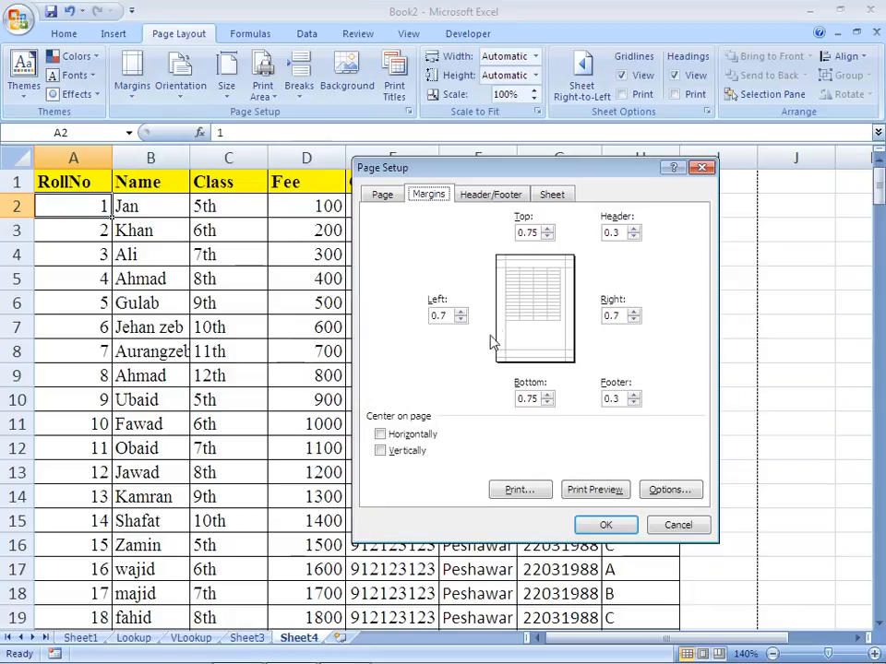
left_click(547, 229)
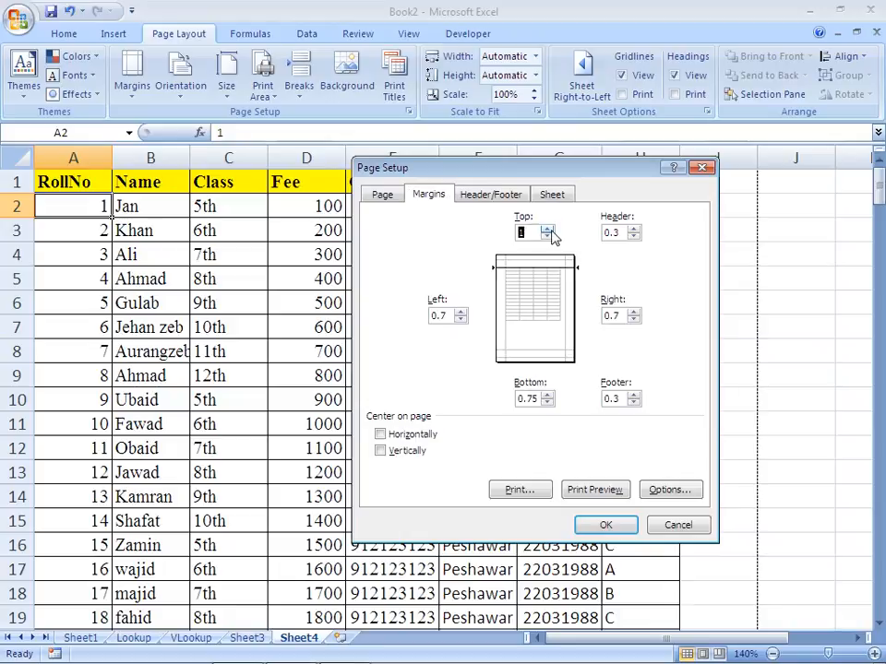
left_click(547, 229)
left_click(547, 236)
left_click(547, 395)
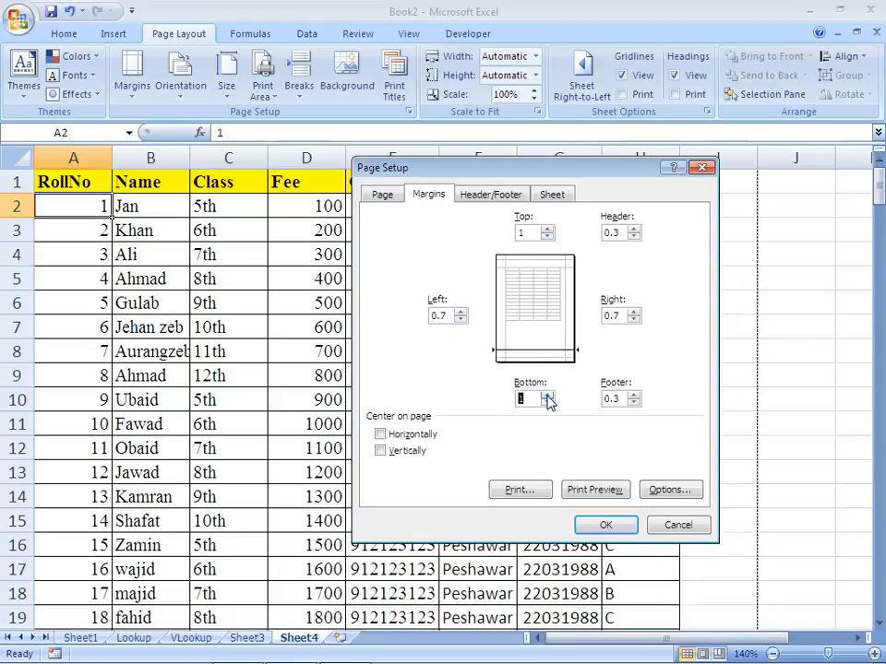
left_click(601, 524)
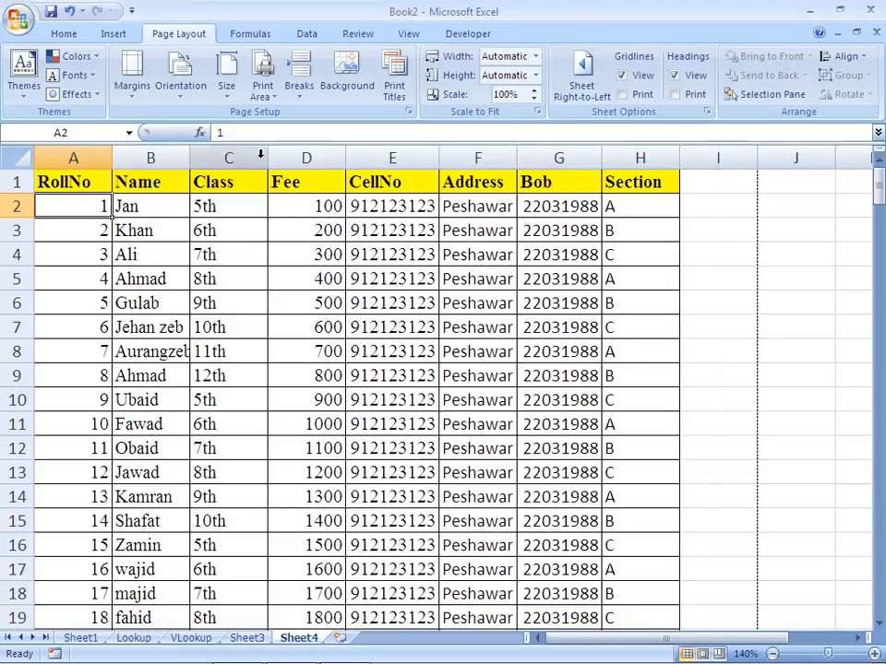
left_click(233, 89)
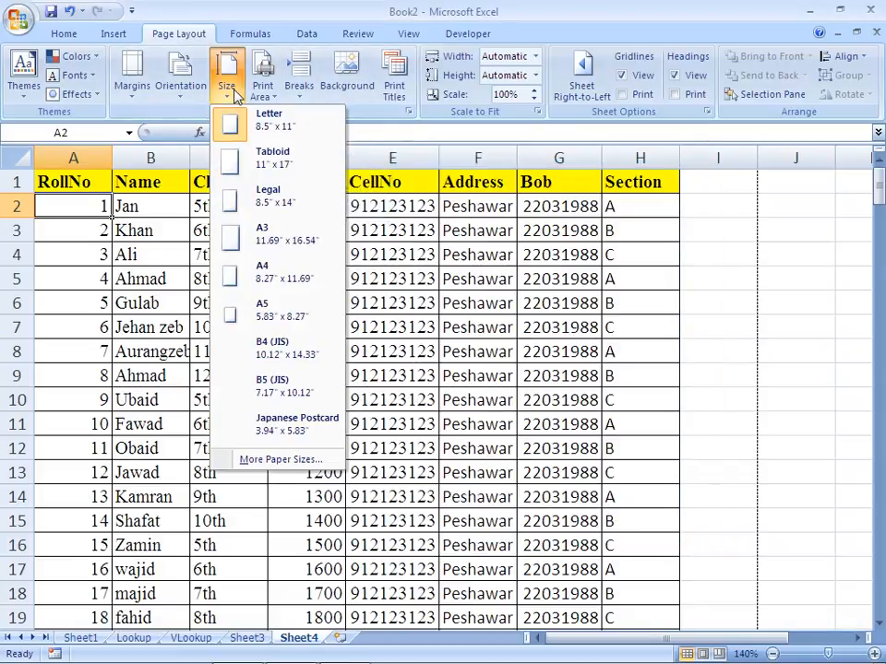
left_click(194, 92)
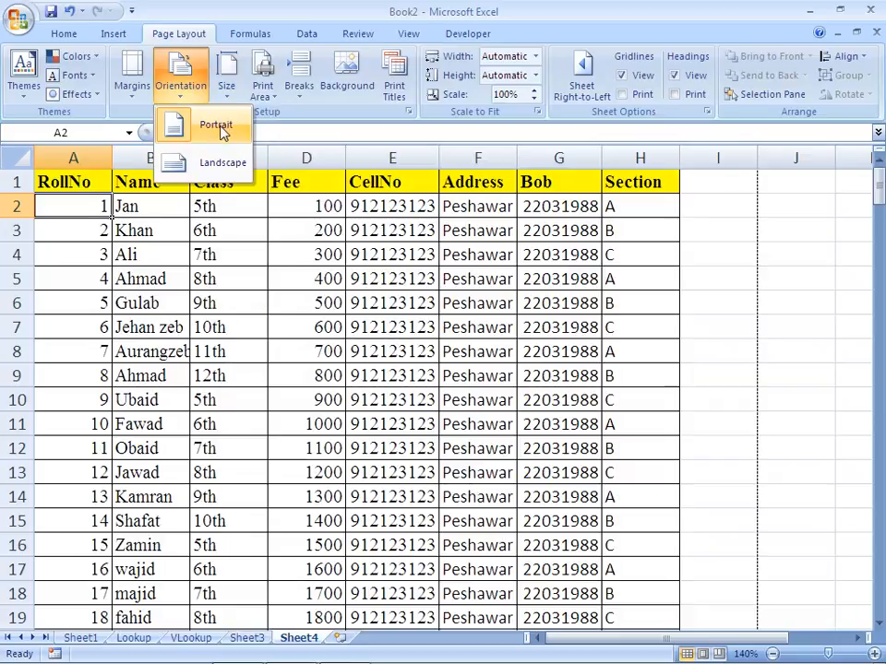
left_click(264, 96)
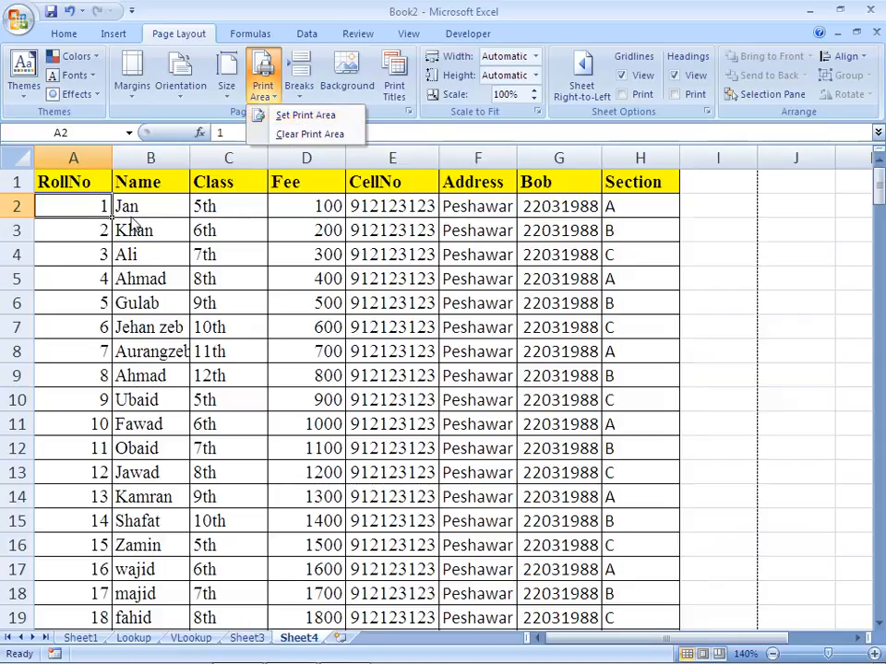
Set the print area to the header and first ten student records, A1:H11
left_click(76, 201)
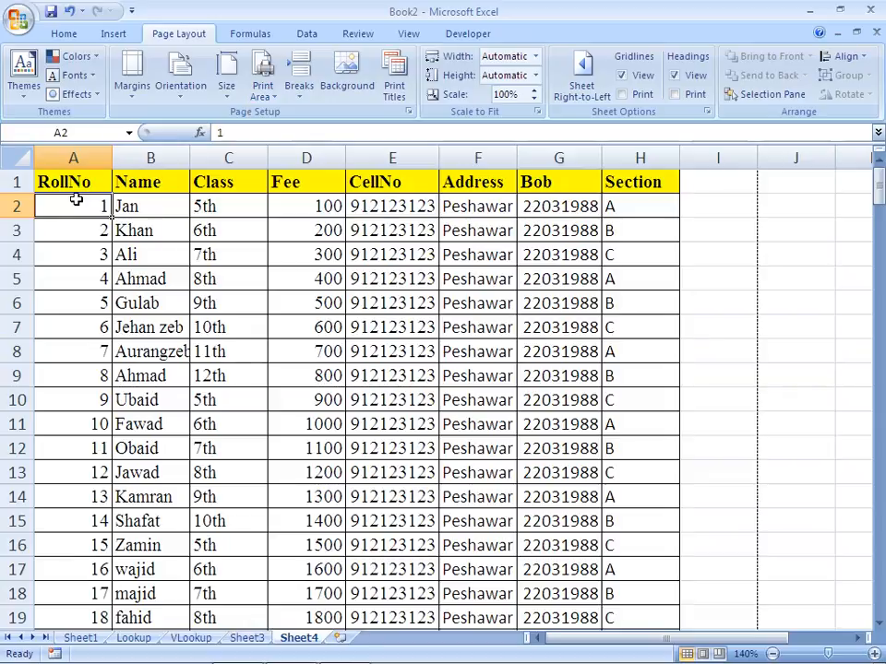
key("Up")
key("shift+Right")
key("shift+Right")
key("shift+Down")
key("shift+Down")
key("shift+Down")
key("shift+Down")
key("shift+Down")
key("shift+Down")
key("shift+Down")
key("shift+Down")
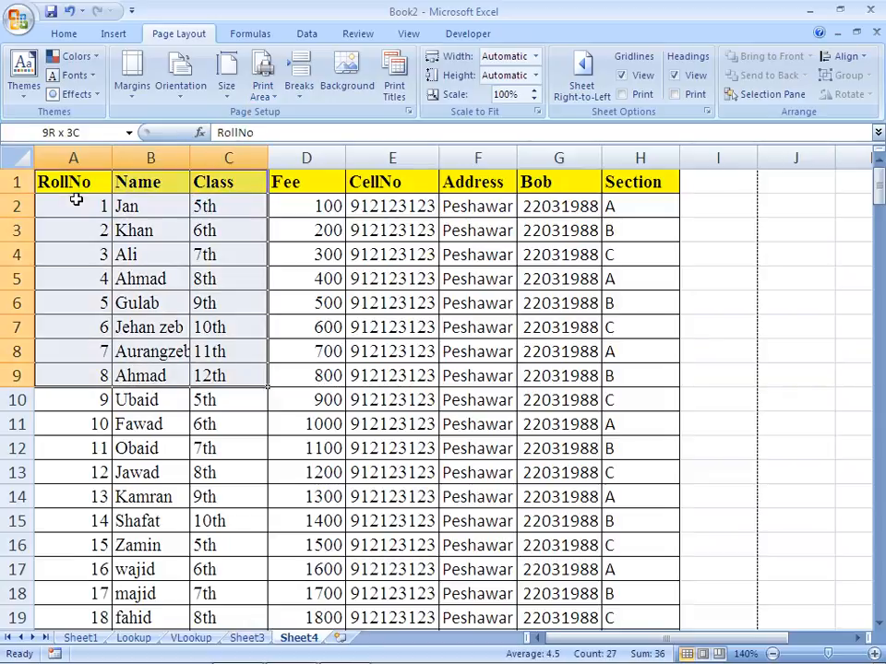
key("shift+Down")
key("shift+Down")
key("shift+Right")
key("shift+Right")
key("shift+Right")
key("shift+Right")
key("shift+Right")
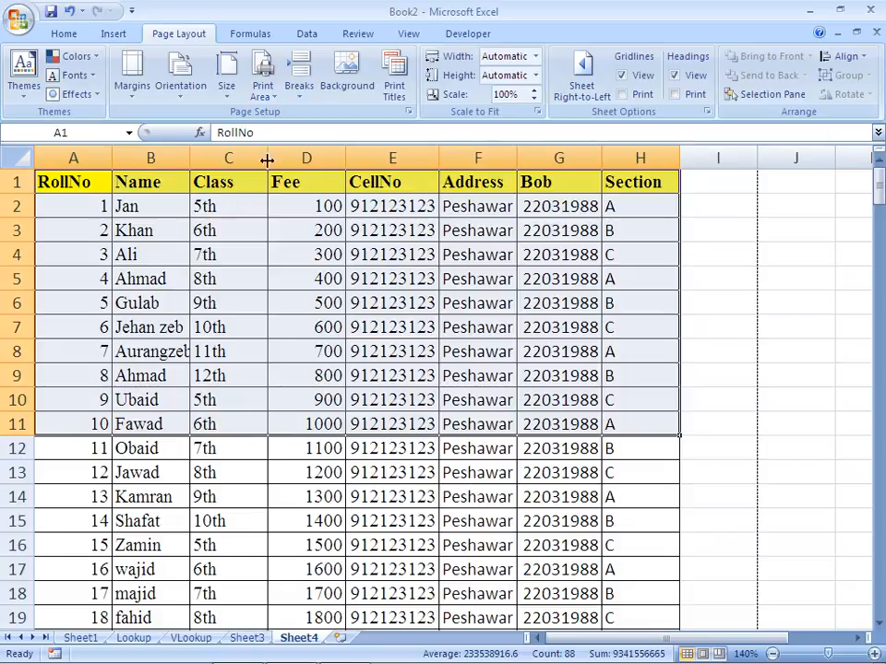
left_click(262, 81)
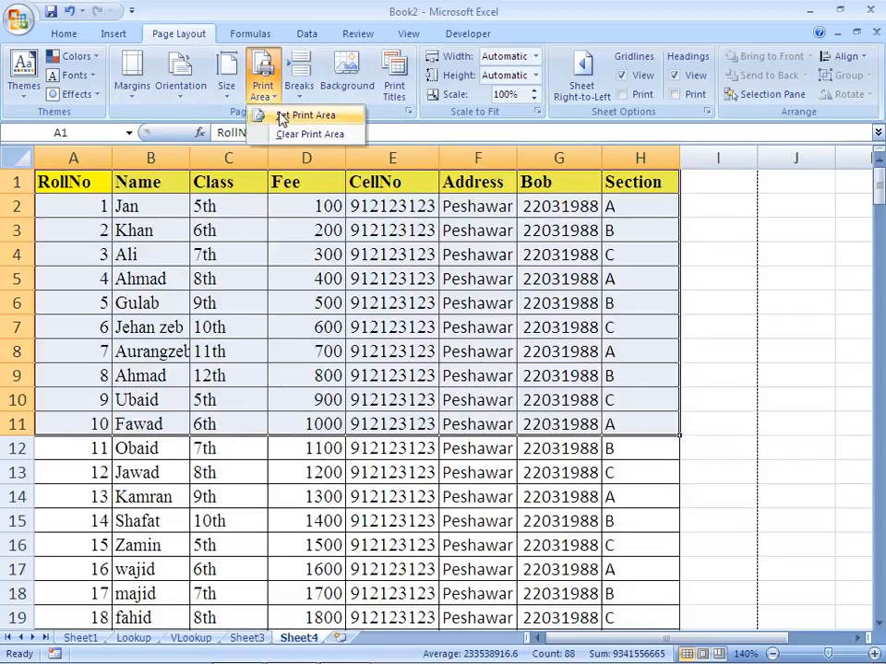
left_click(282, 117)
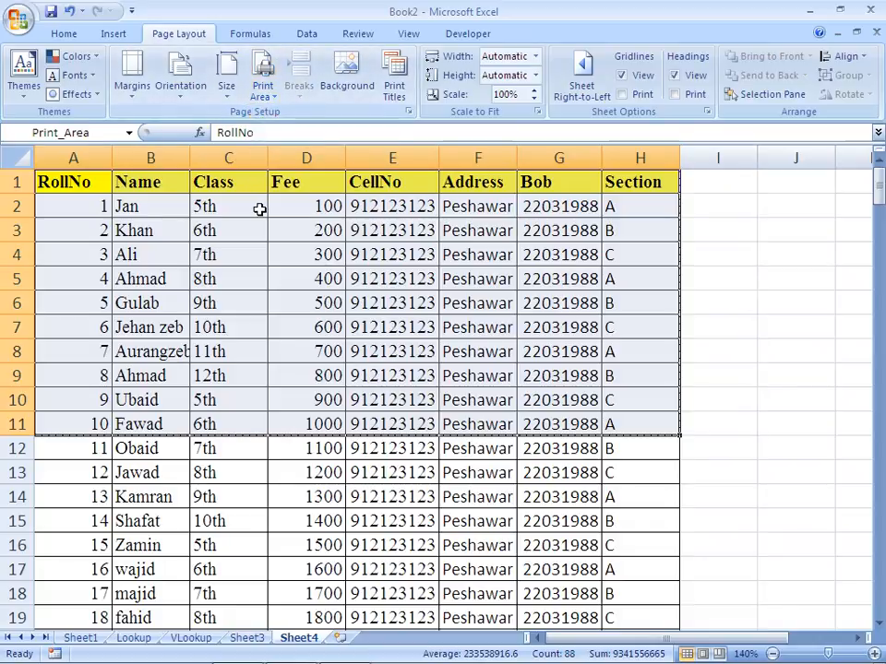
Check the printout in Print Preview, zooming in and out on the table, and return to the sheet
left_click(271, 265)
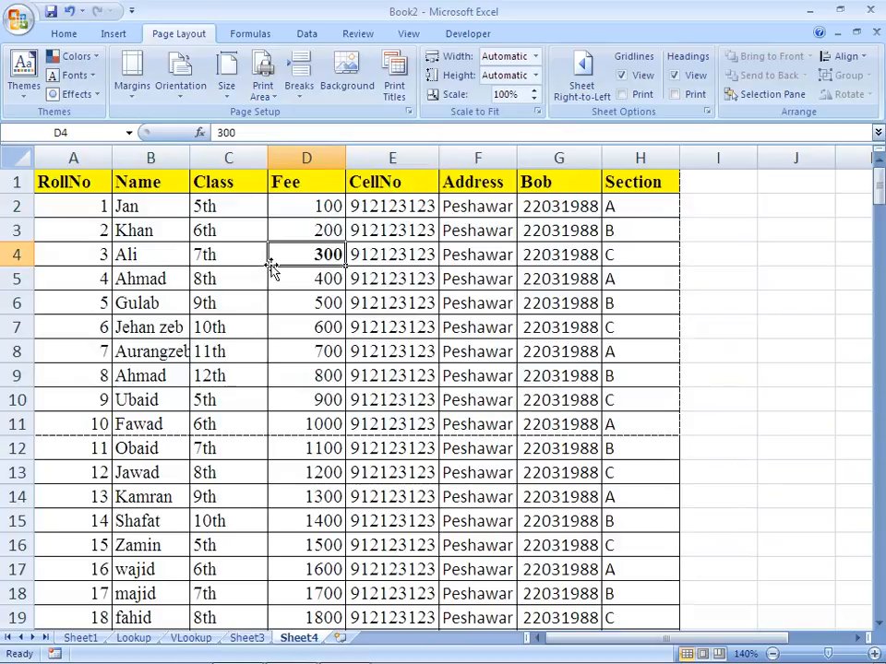
key("ctrl+F2")
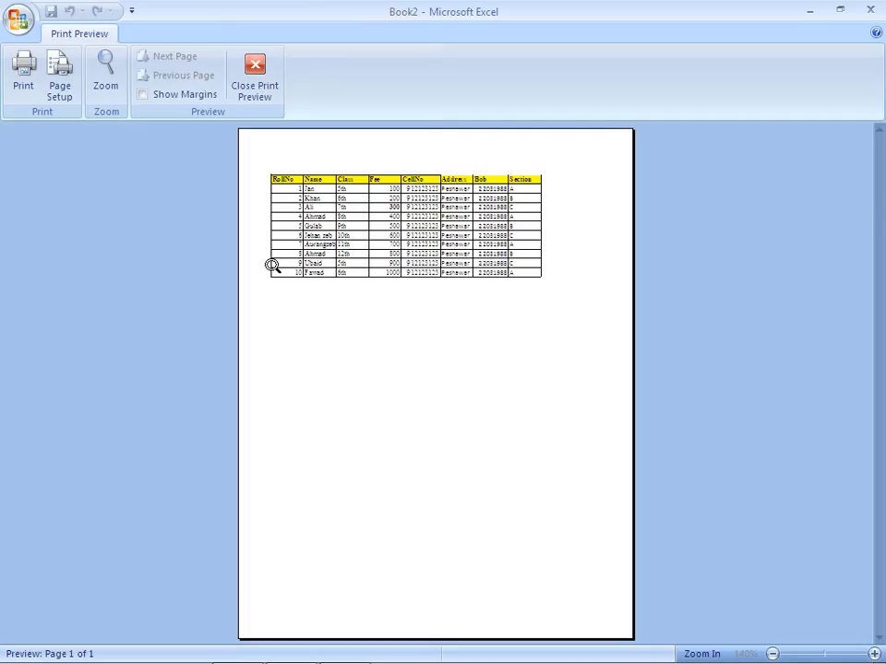
left_click(325, 245)
left_click(328, 255)
key("Escape")
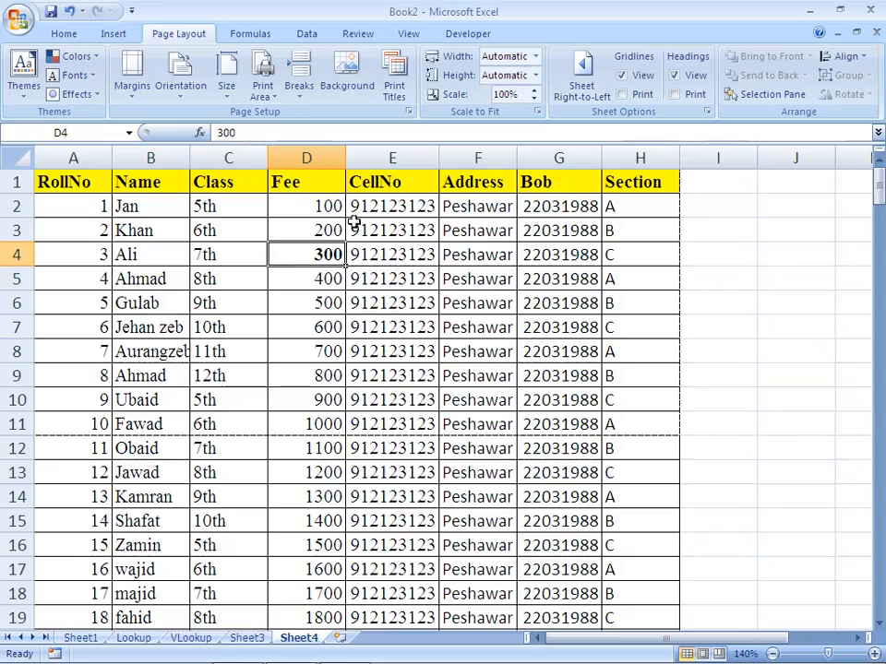
Remove the bold formatting from cell D4 and clear the sheet's print area
key("ctrl+b")
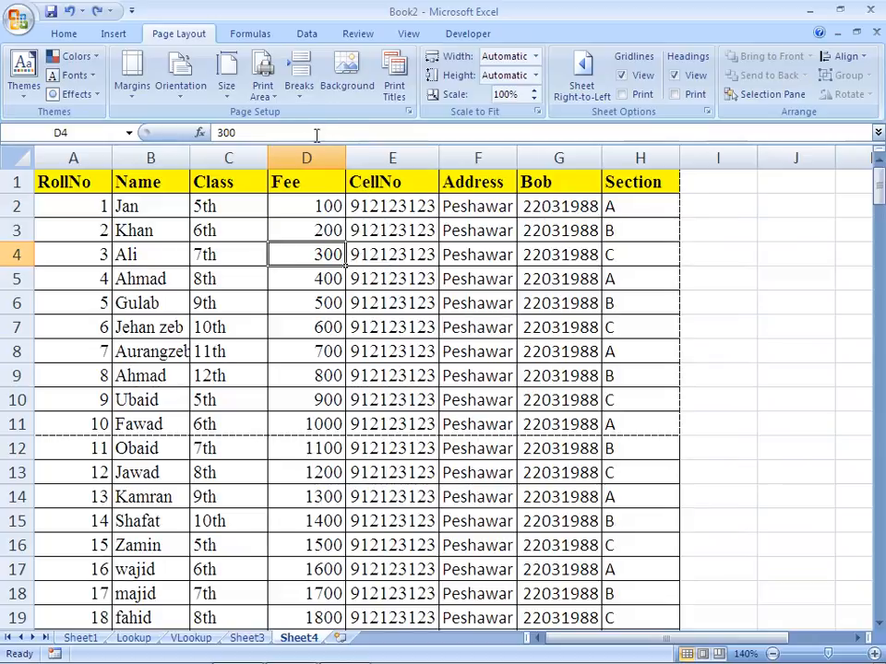
left_click(273, 101)
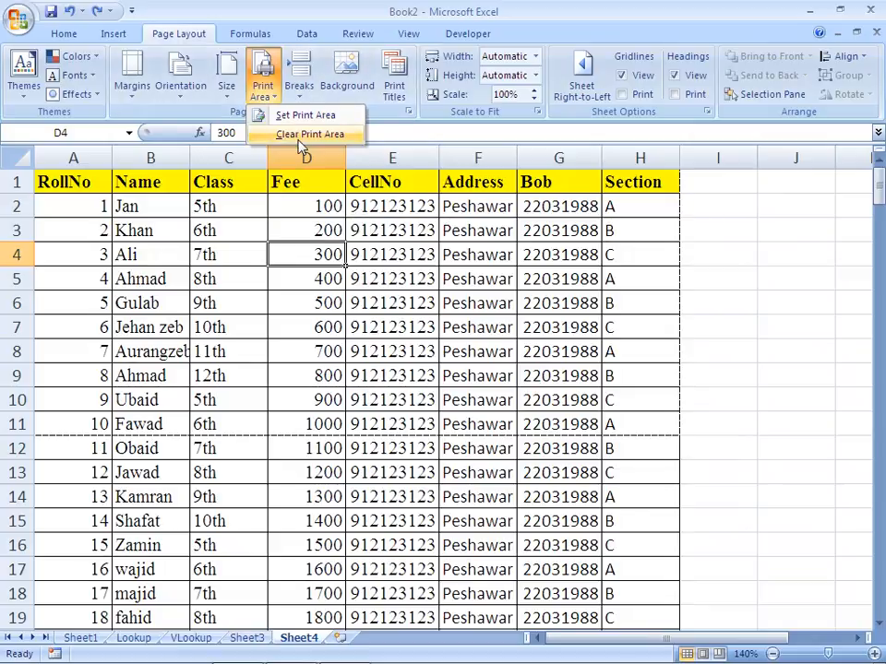
left_click(302, 135)
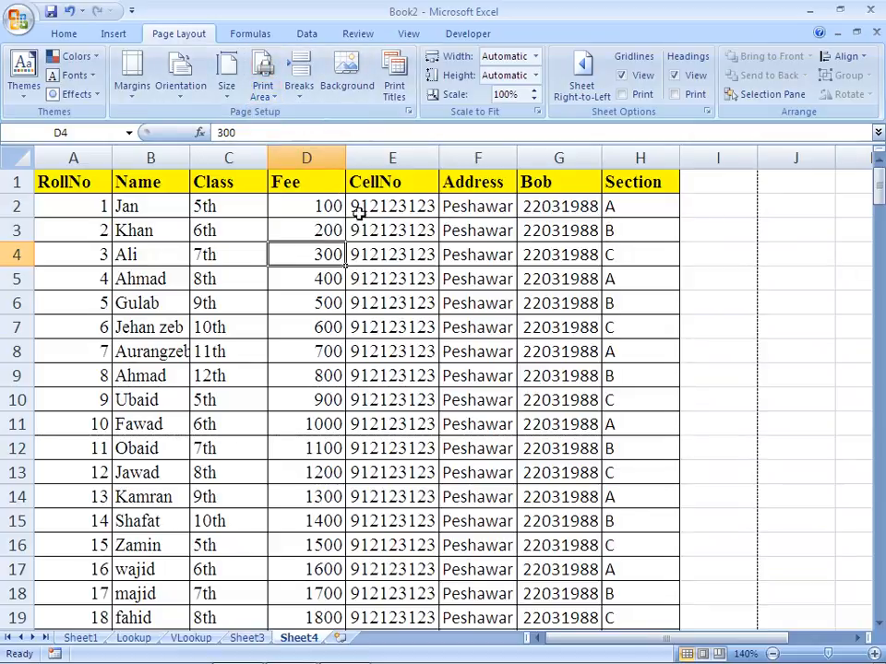
left_click(399, 249)
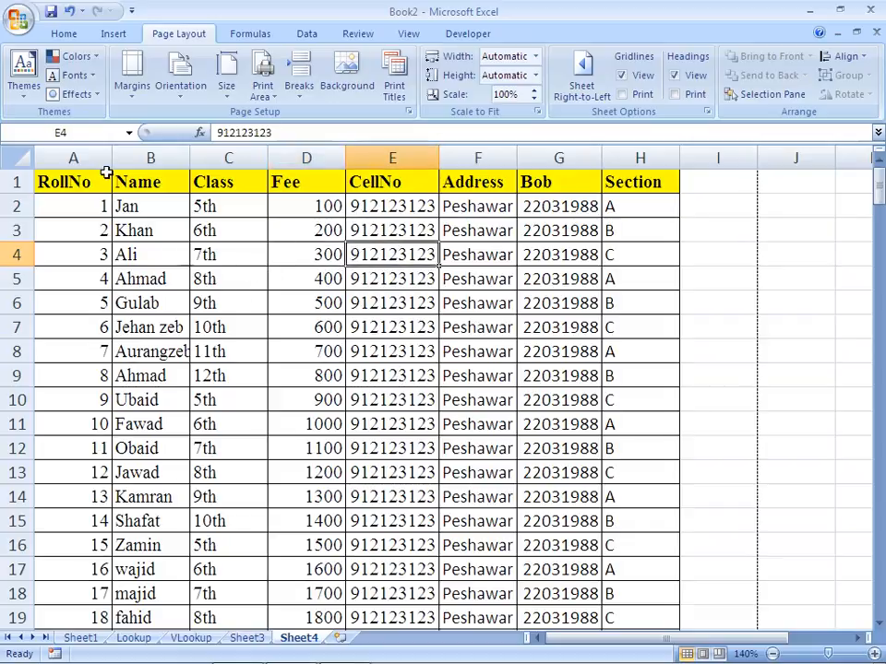
Open the print settings and keep Send To OneNote 2007 as the printer
left_click(15, 26)
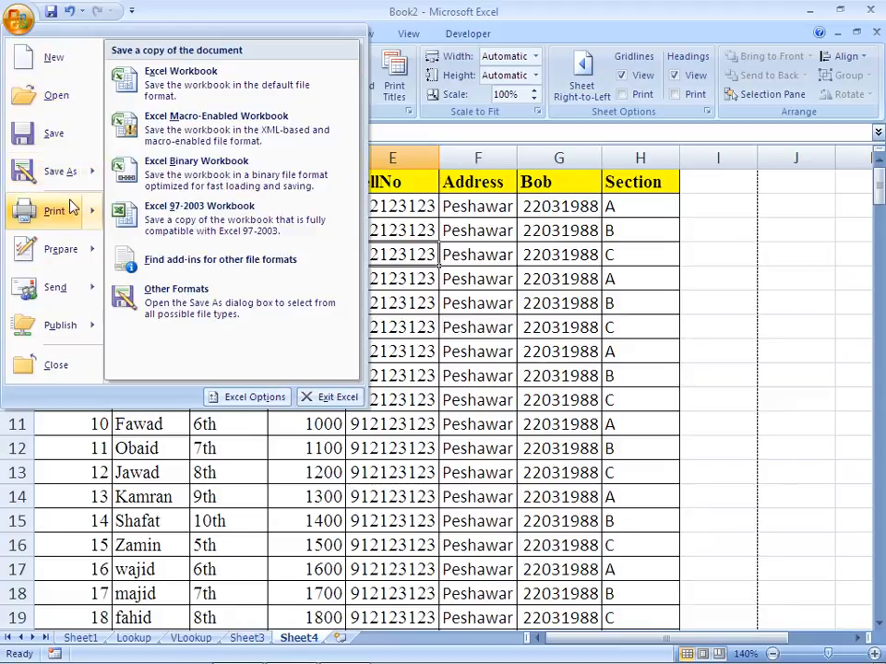
mouse_move(76, 221)
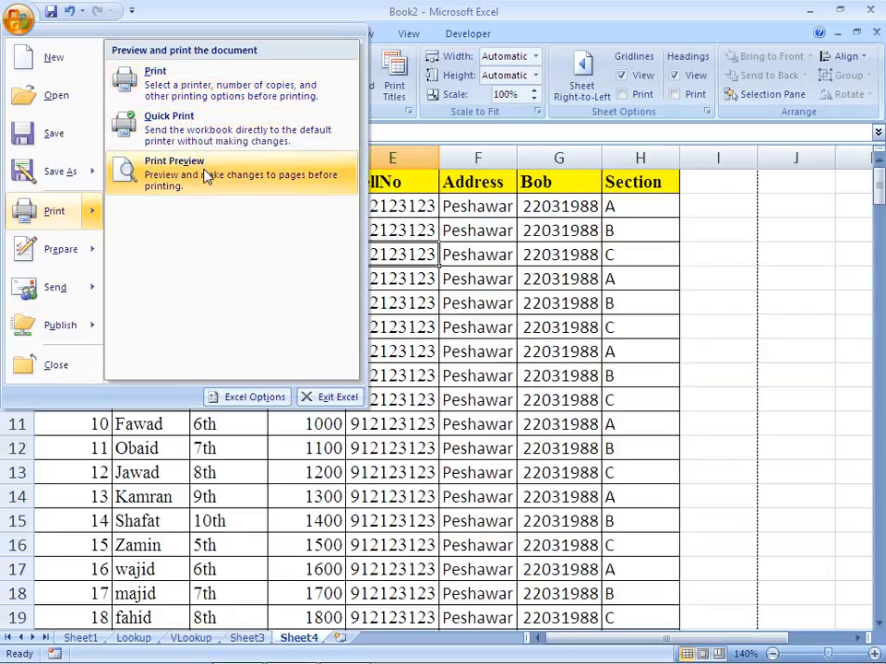
left_click(206, 85)
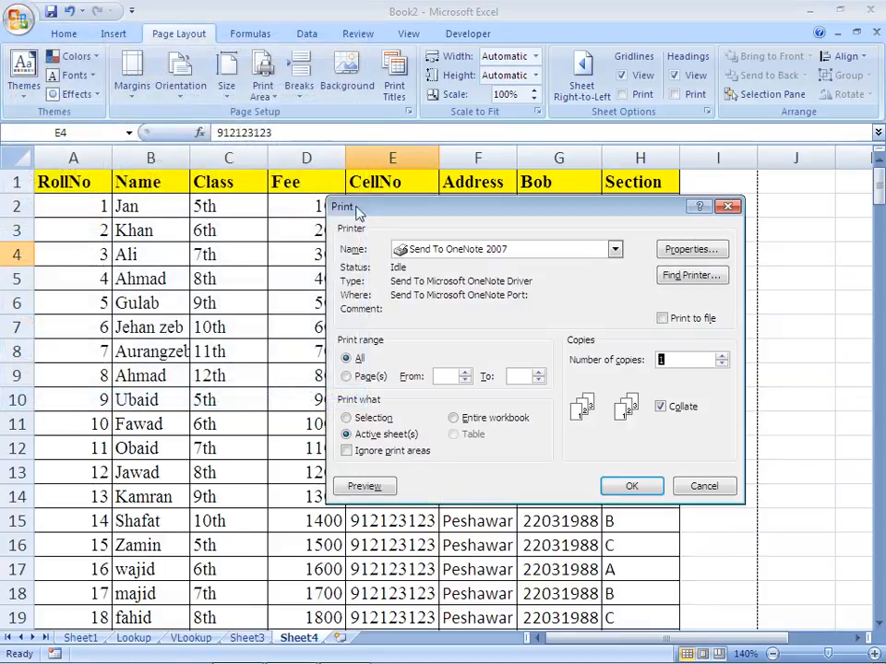
left_click_drag(406, 218, 300, 231)
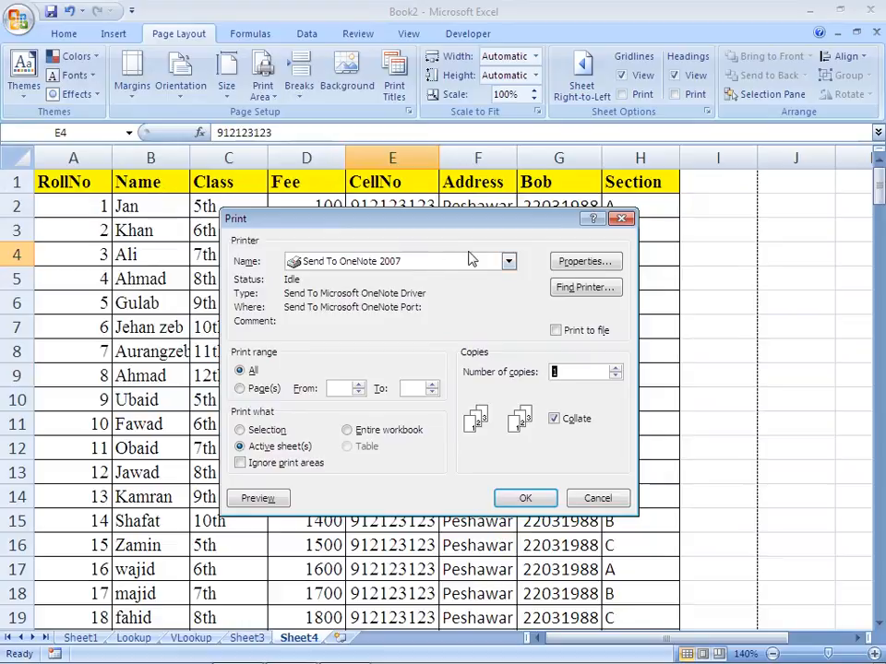
left_click(507, 262)
left_click(507, 264)
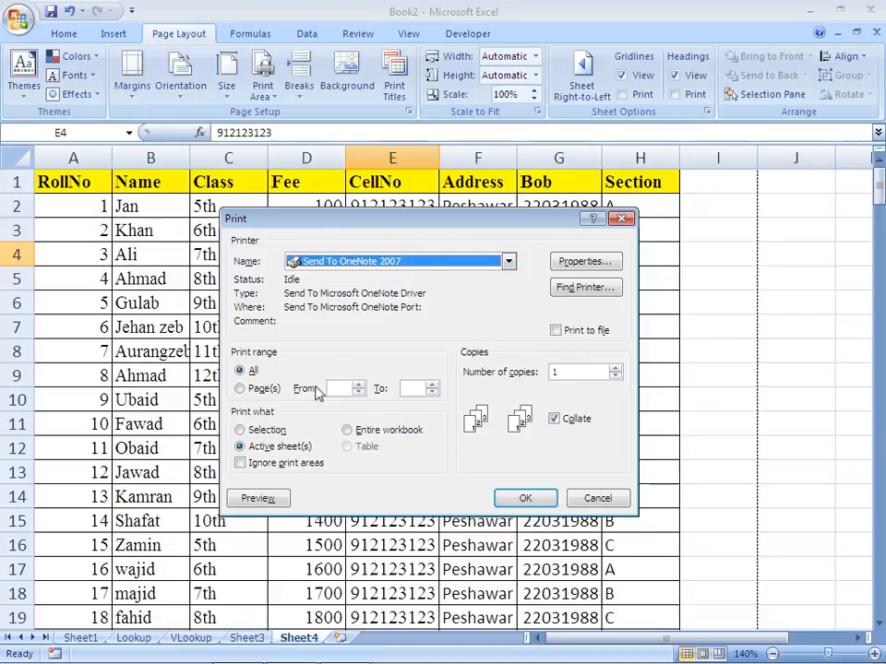
Limit the print range to pages 2 to 10 and set the number of copies to 3
left_click(241, 389)
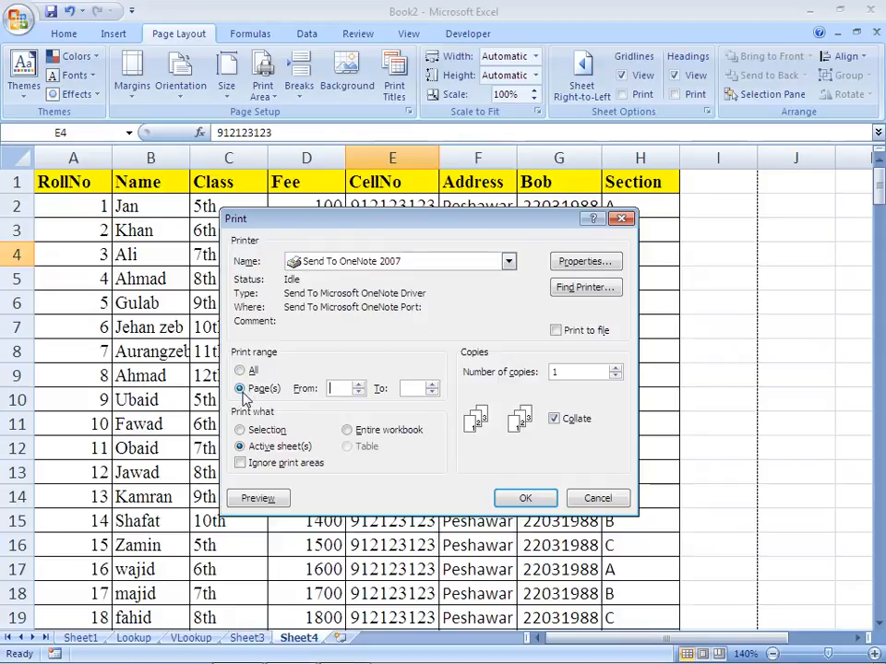
left_click(359, 386)
left_click(412, 387)
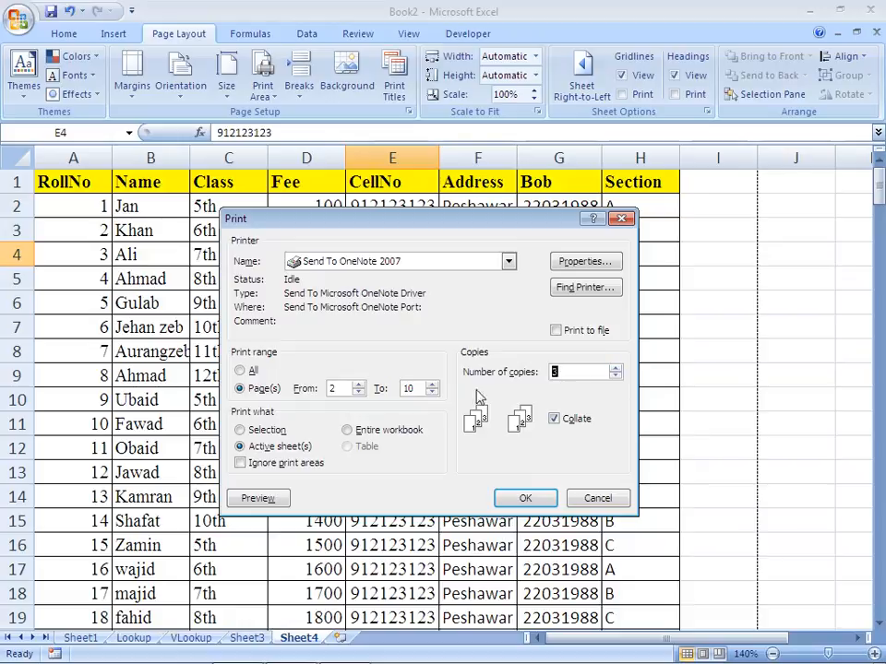
Try the Selection and Active sheet(s) print options and choose to print the entire workbook
left_click(241, 431)
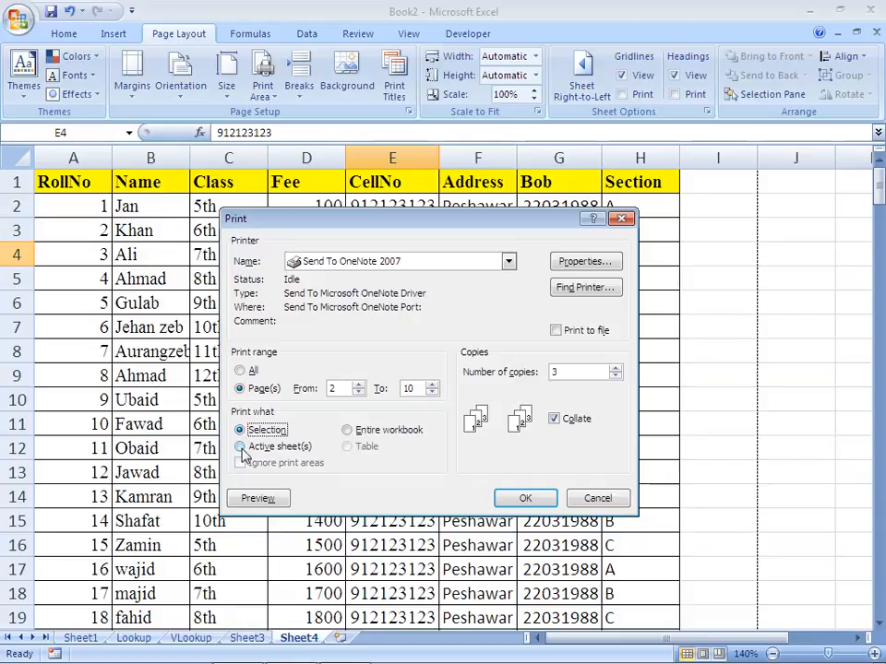
left_click(241, 447)
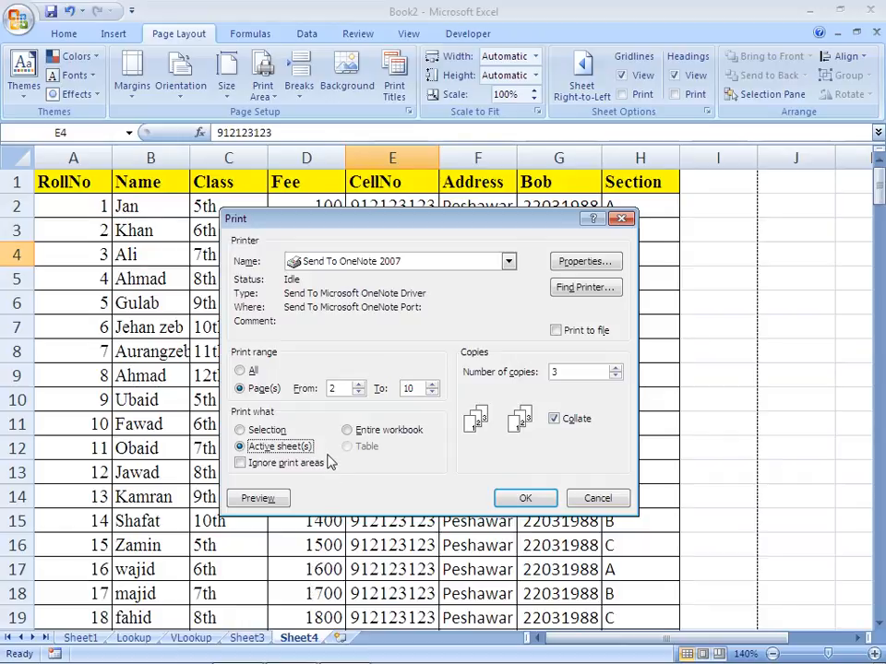
left_click(348, 430)
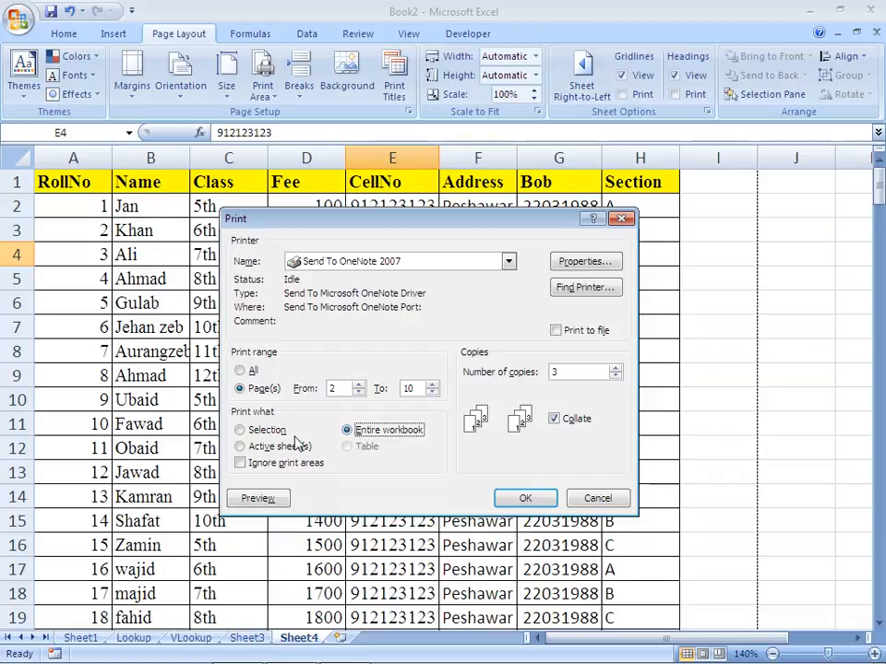
Set the printout to the active sheet(s), open its print preview, and zoom in and back out on the page
left_click(240, 448)
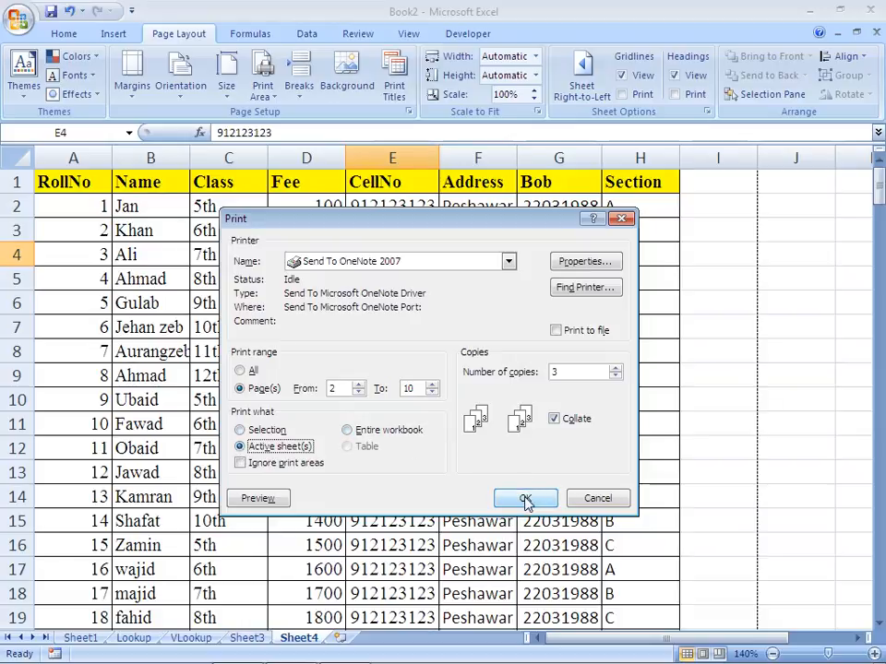
left_click(258, 498)
left_click(341, 378)
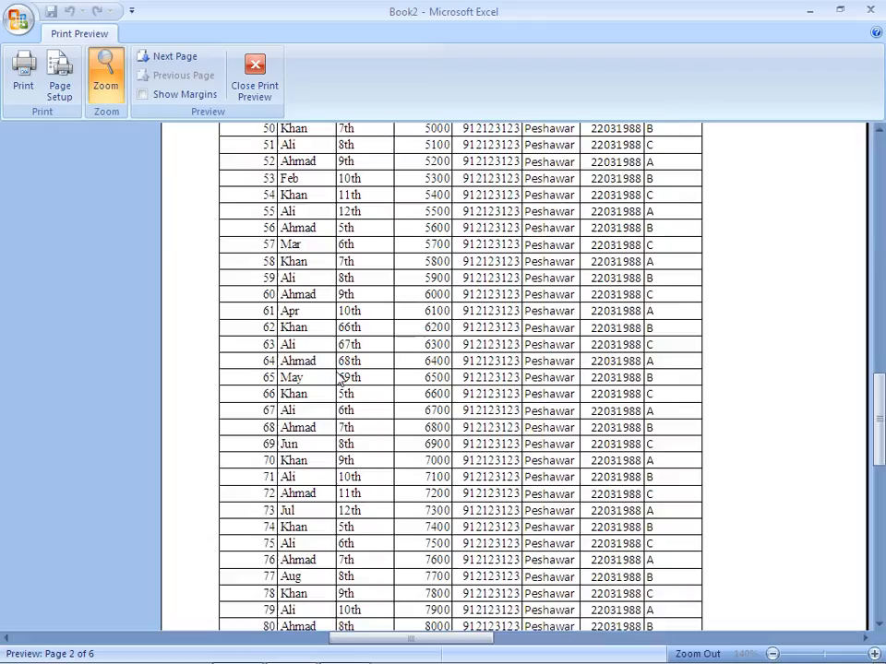
left_click(341, 377)
left_click(338, 370)
left_click(339, 370)
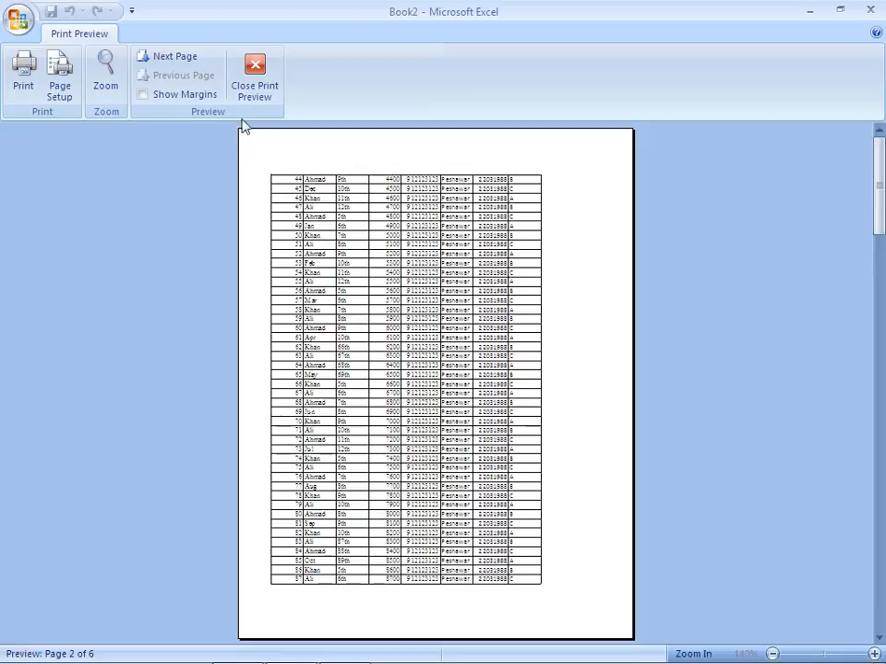
Try Landscape orientation, return to Portrait, and scale the printout to fit 6 pages wide by 4 tall
left_click(59, 87)
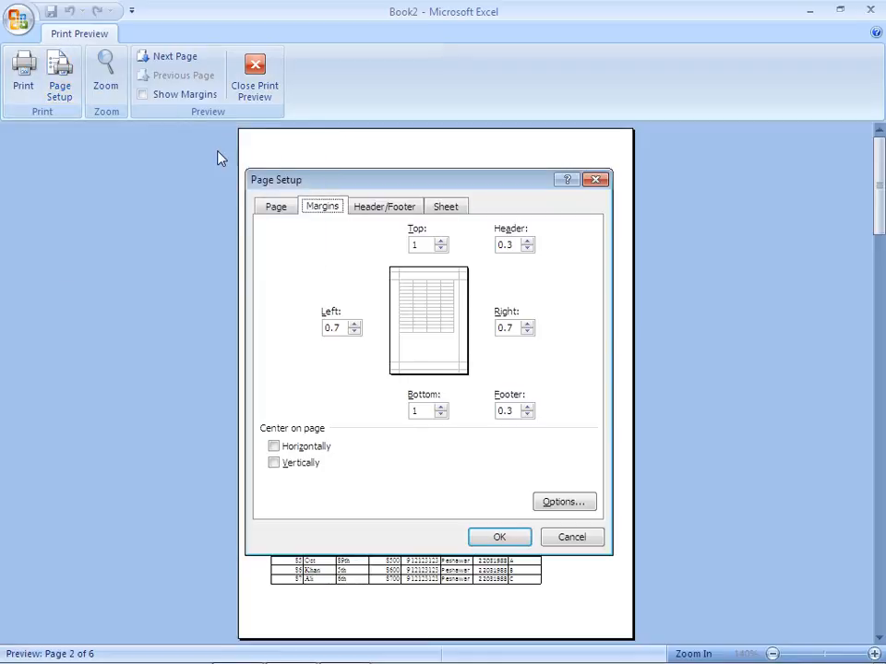
left_click(276, 207)
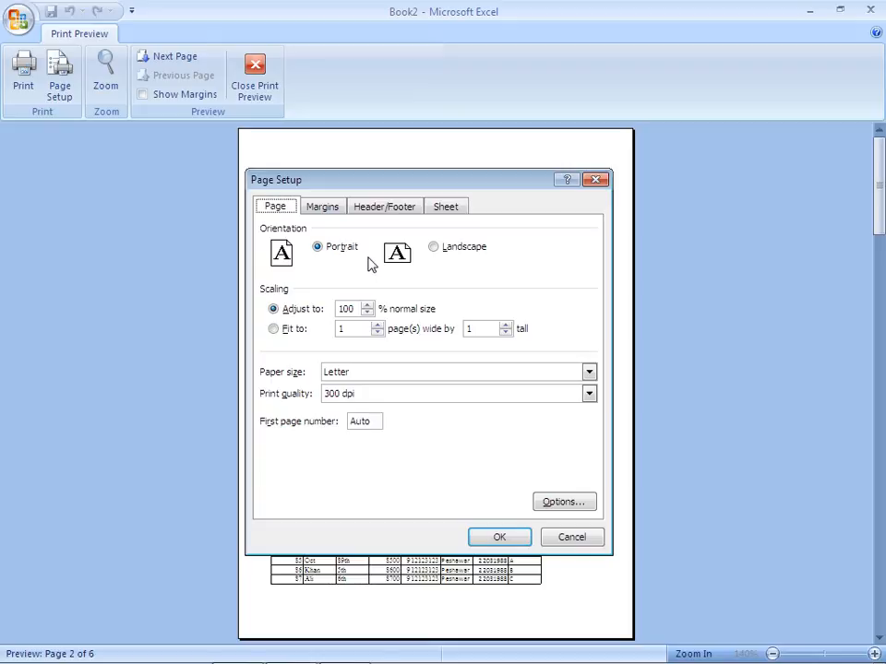
left_click(435, 246)
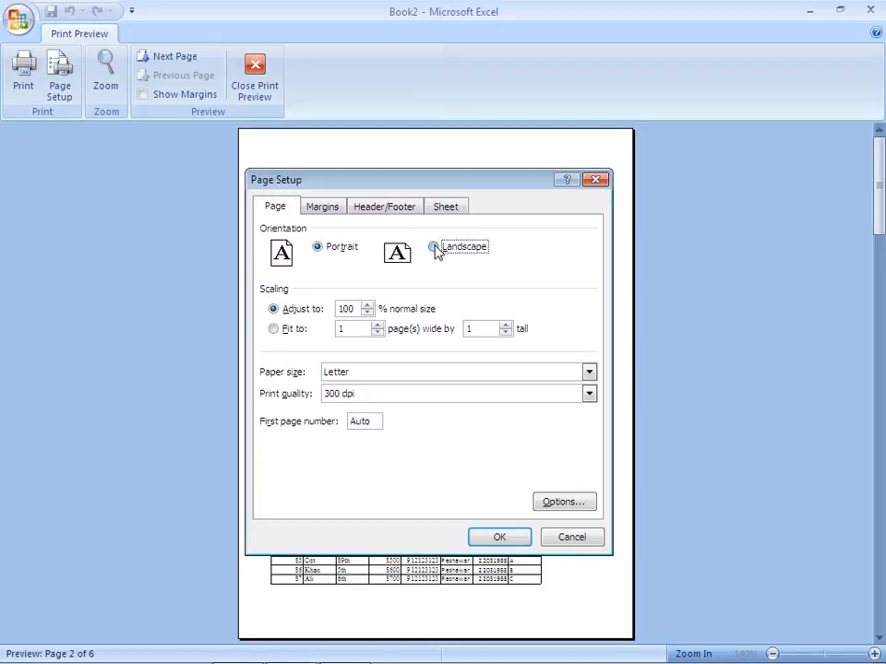
left_click(317, 249)
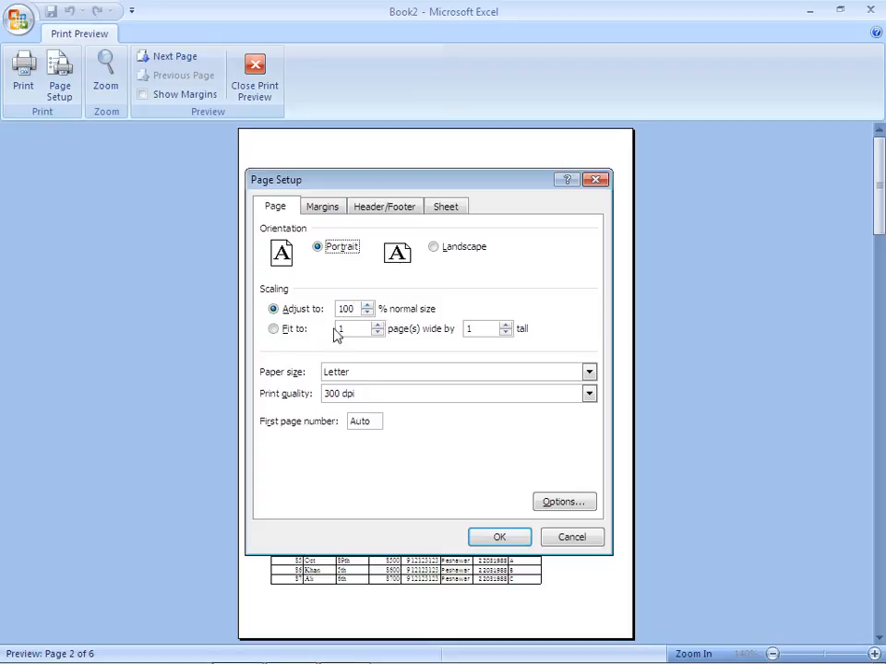
left_click(275, 330)
left_click(498, 539)
Inspect the rescaled page up close in the preview and page forward to the last page
left_click(417, 461)
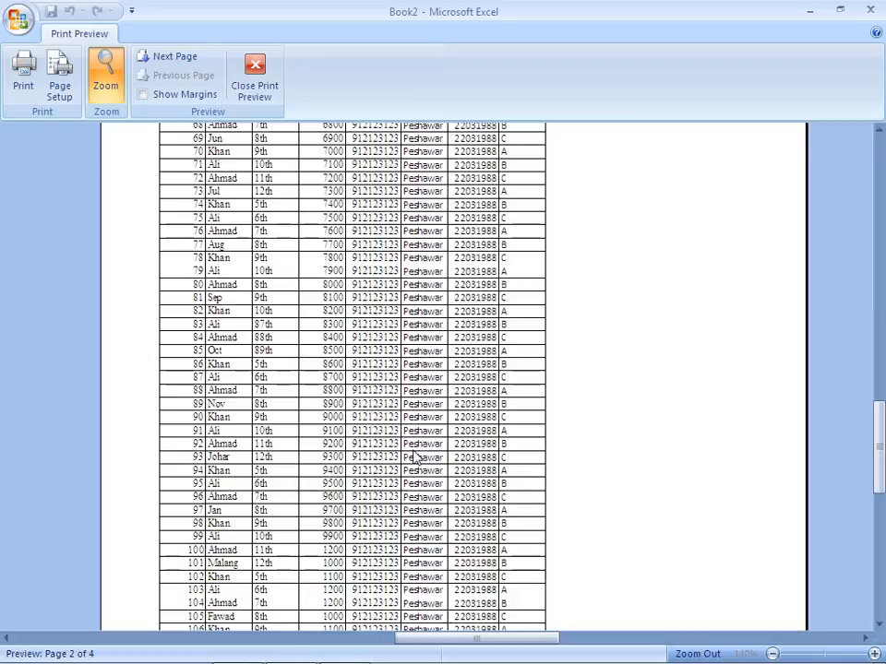
left_click(415, 456)
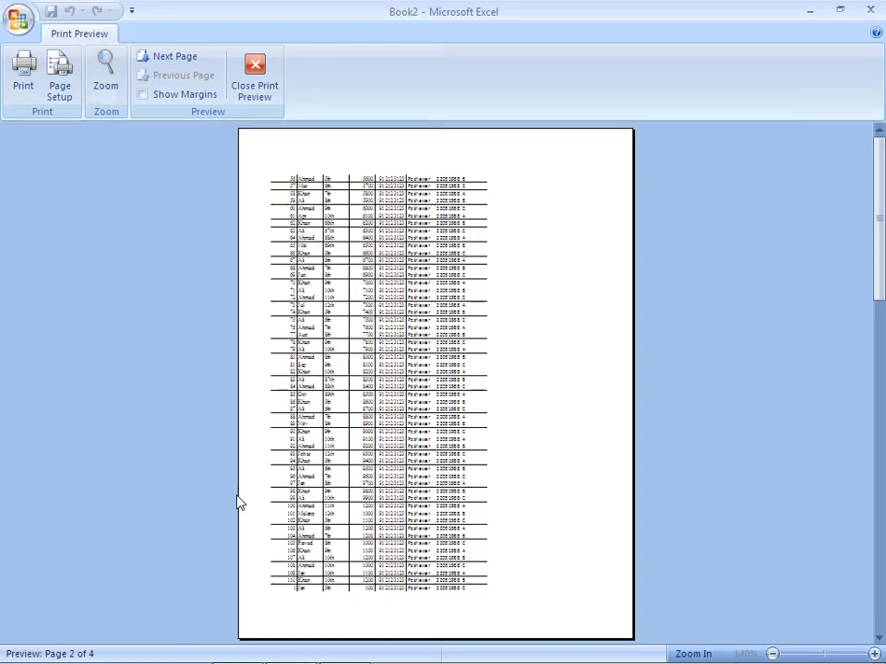
left_click(180, 59)
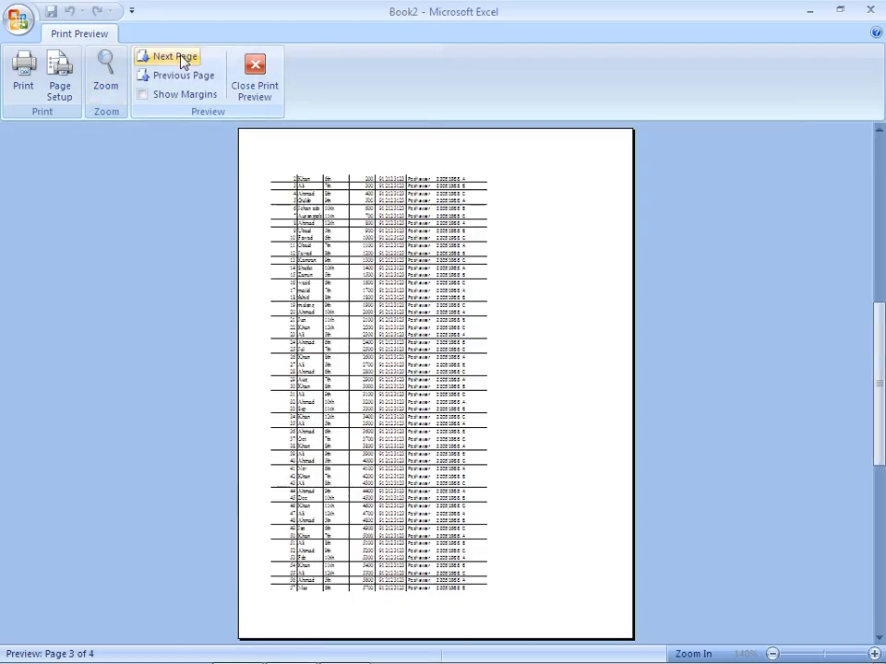
left_click(179, 59)
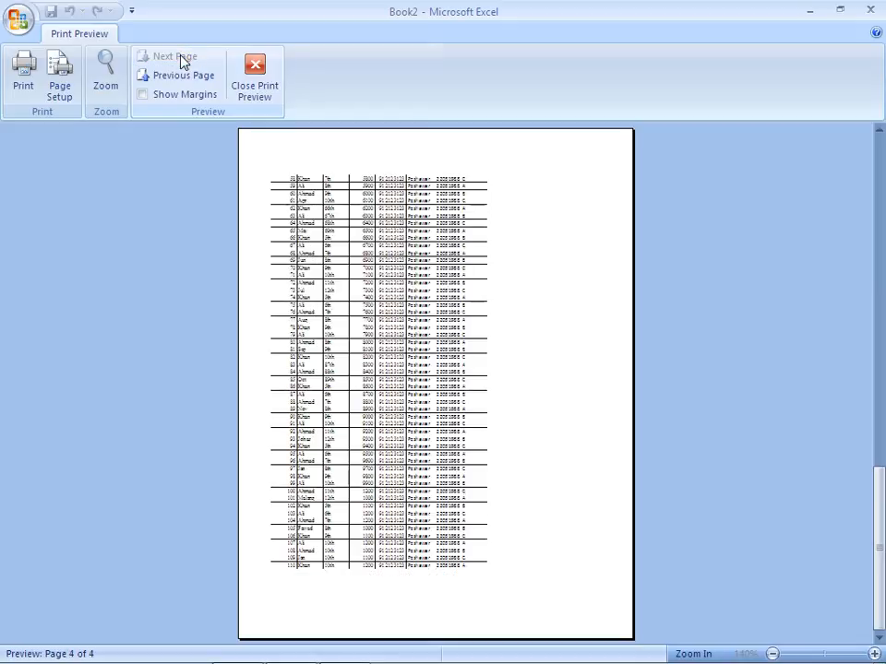
Switch the page scaling back to 100% of normal size and apply it
left_click(60, 83)
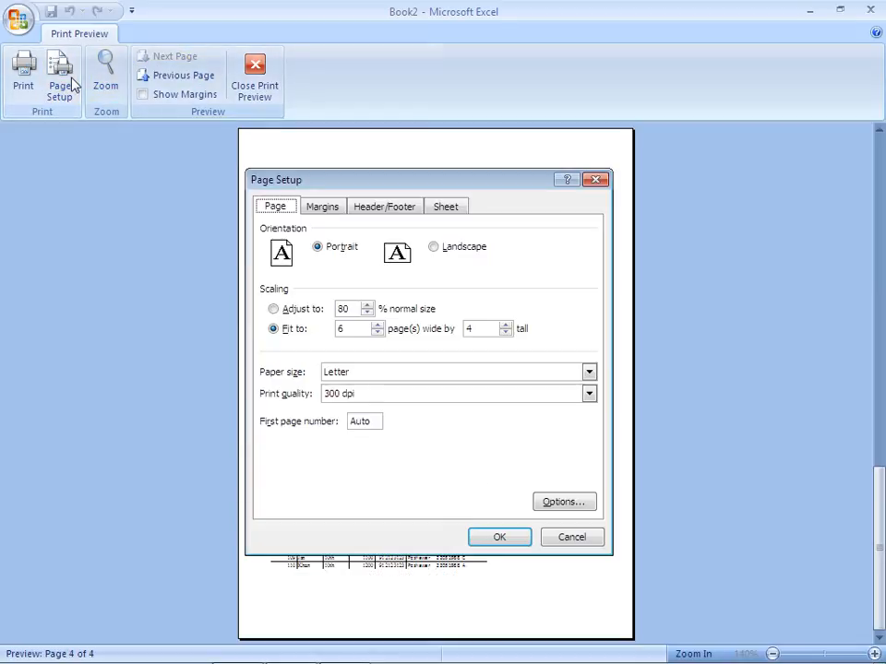
left_click(351, 309)
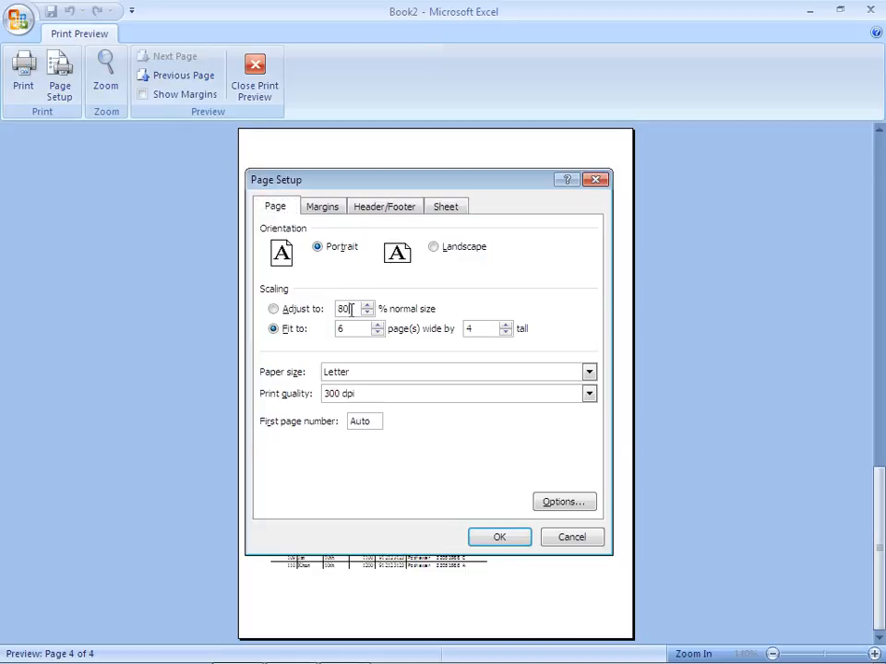
key("BackSpace")
key("BackSpace")
left_click(500, 537)
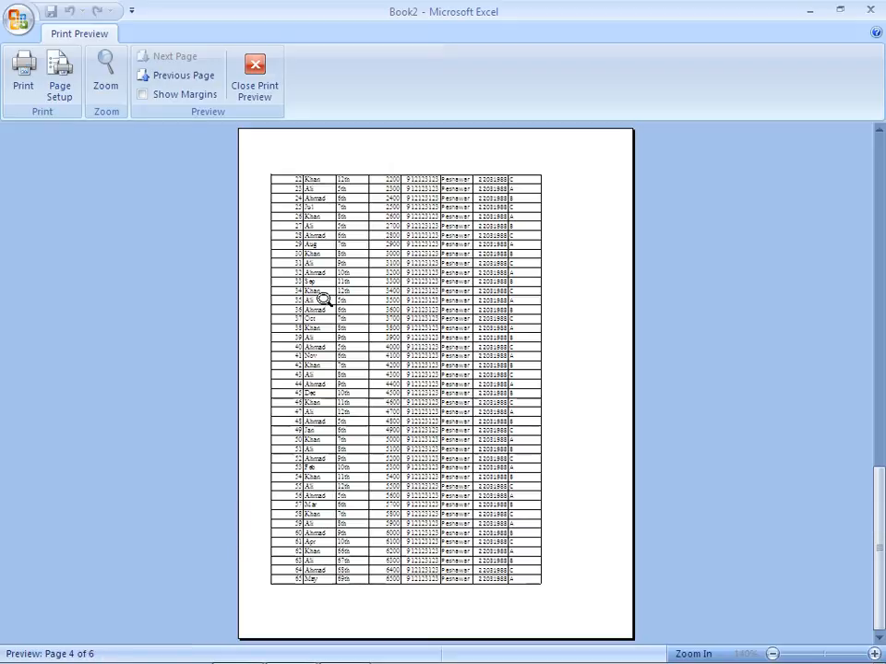
Page back and forth through the preview, ending on page 2, and zoom in to check for column headings
double_click(181, 79)
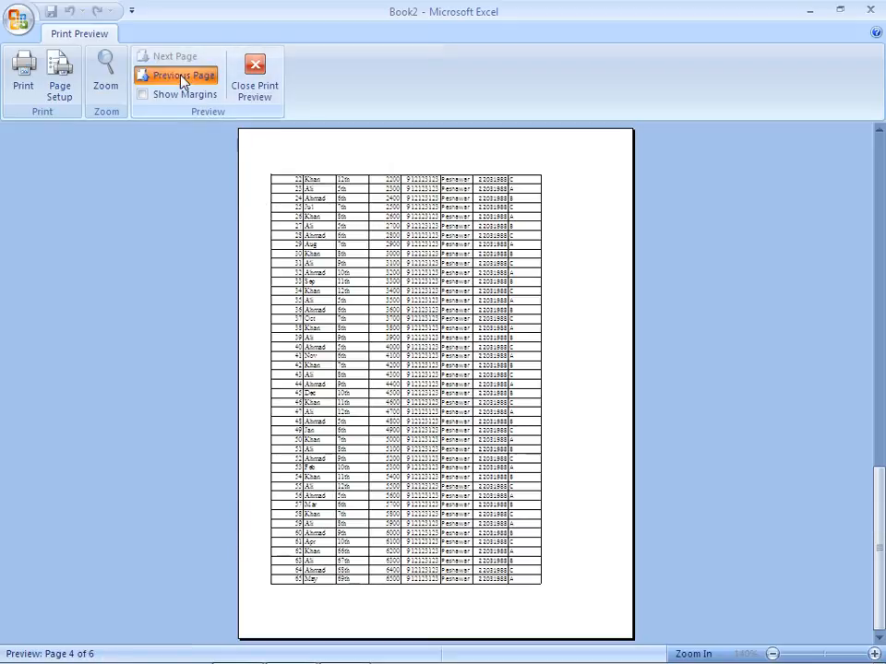
left_click(171, 59)
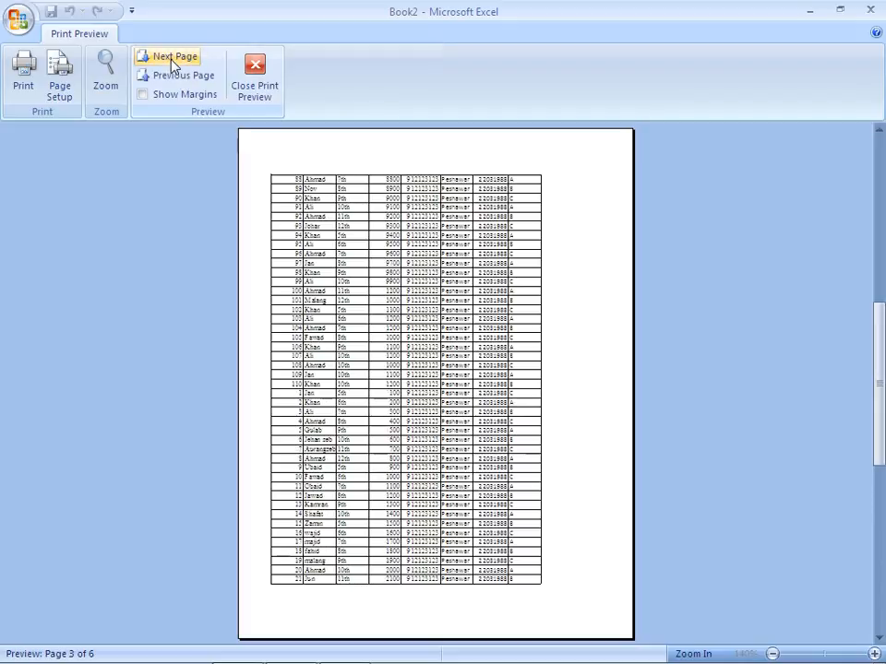
left_click(171, 59)
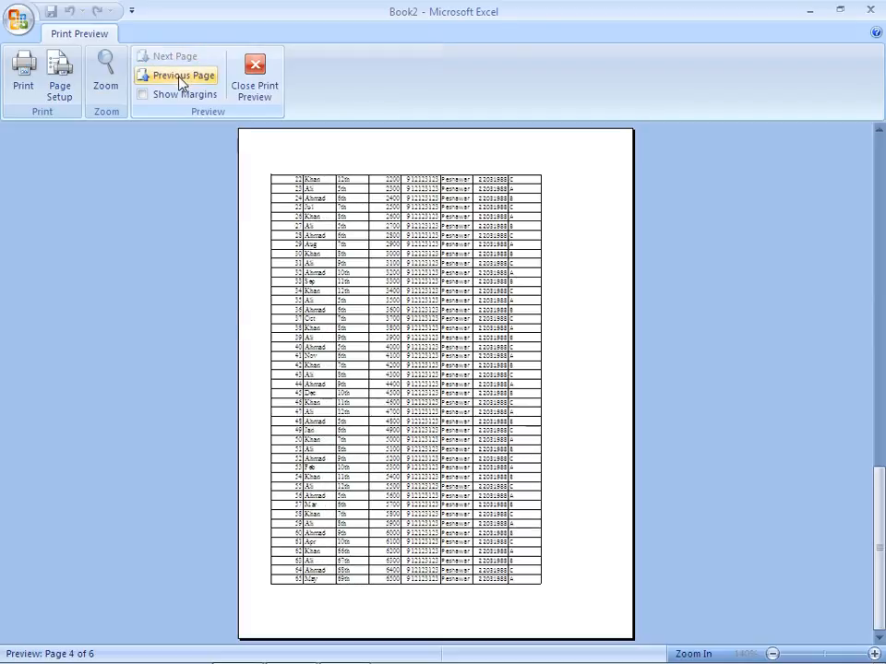
left_click(180, 78)
left_click(180, 77)
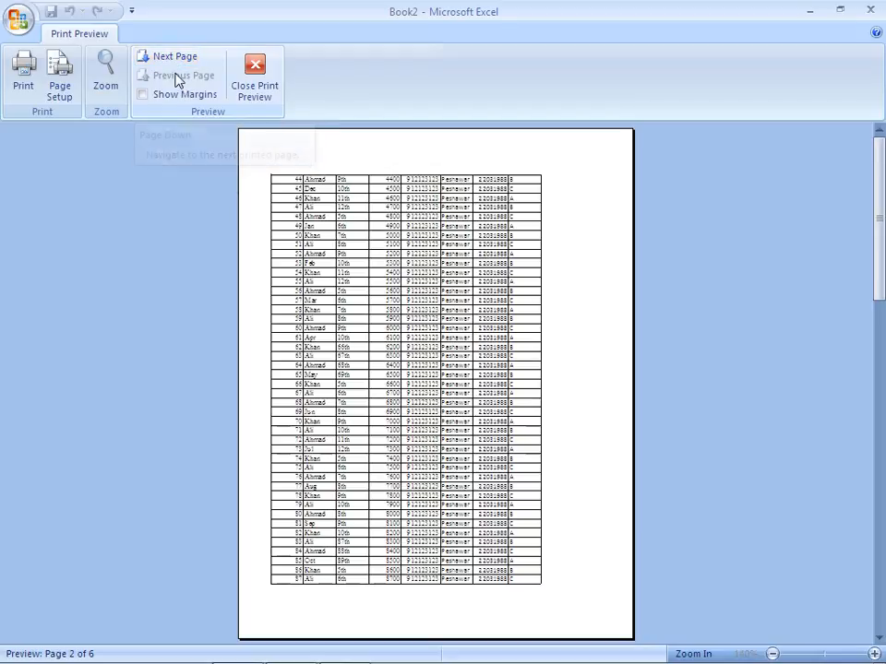
left_click(327, 210)
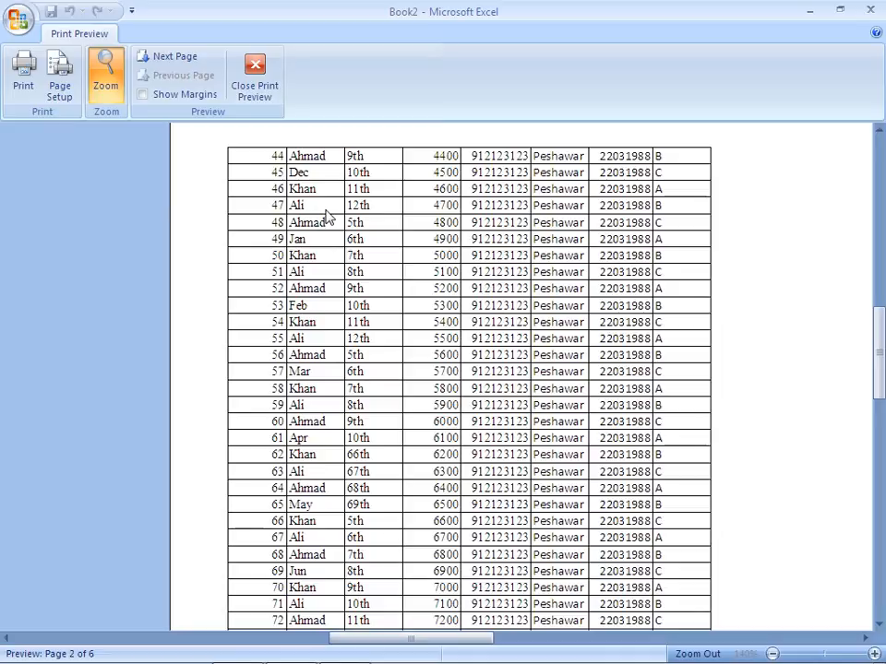
Close the preview, select cell A1, reopen the print preview, and go from page 1 to page 2
key("Escape")
key("Up")
key("Up")
key("Left")
key("Left")
key("Left")
key("Left")
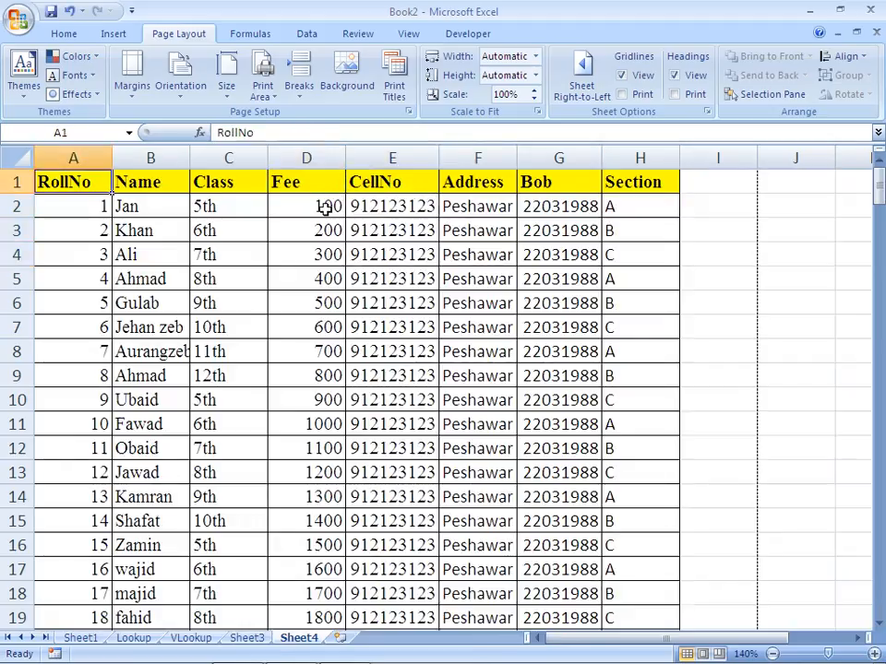
key("ctrl+F2")
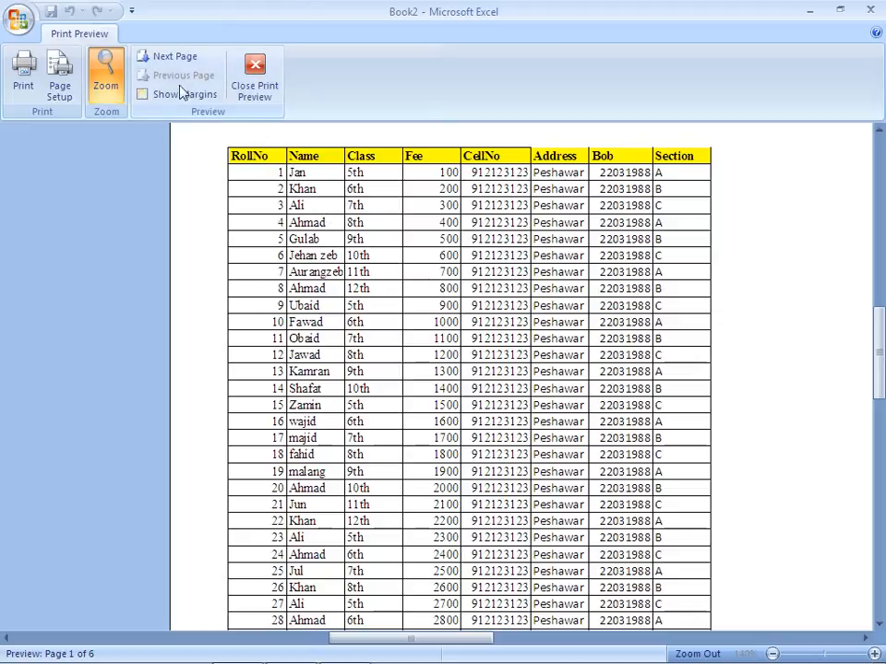
left_click(169, 58)
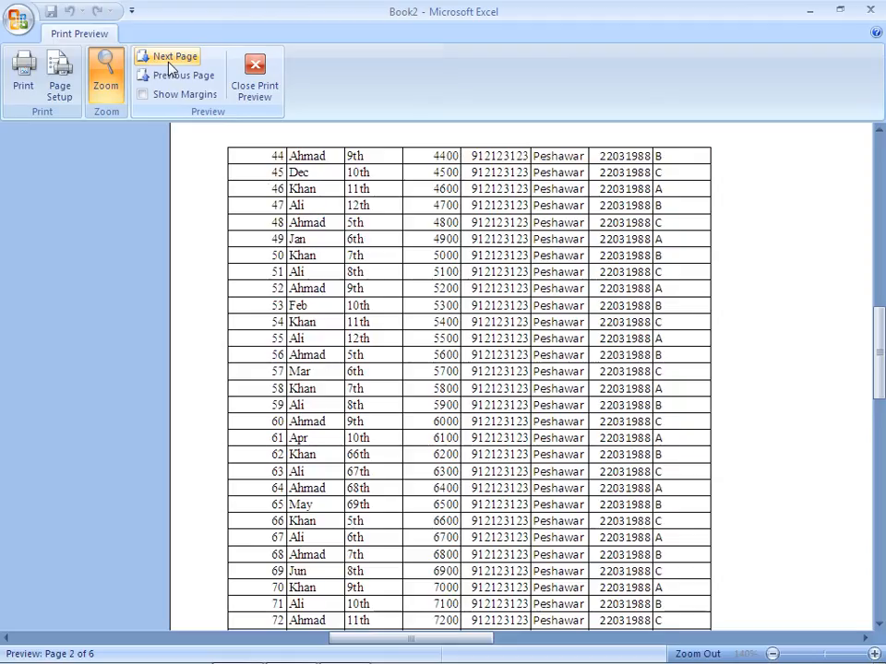
left_click(55, 90)
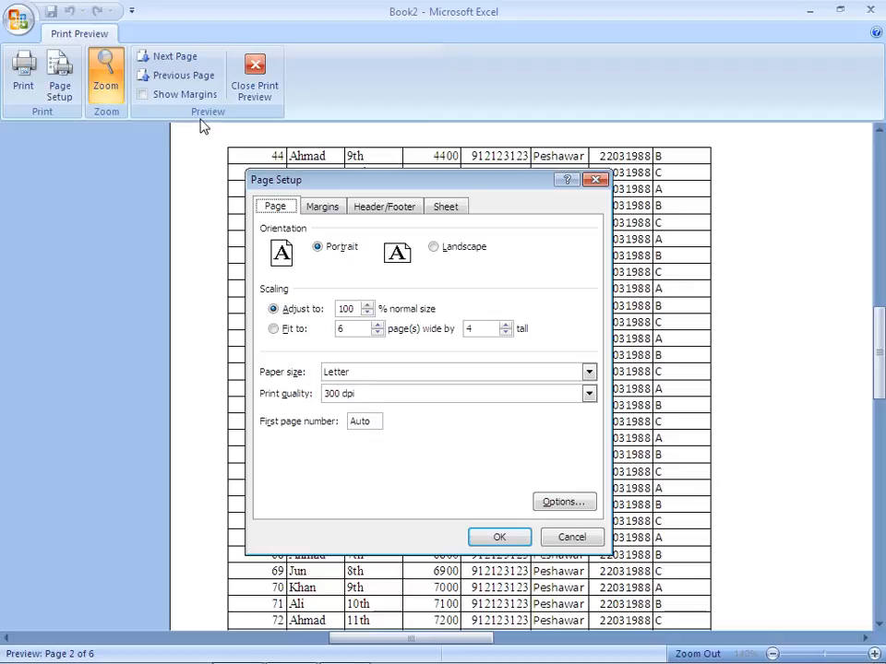
left_click(456, 209)
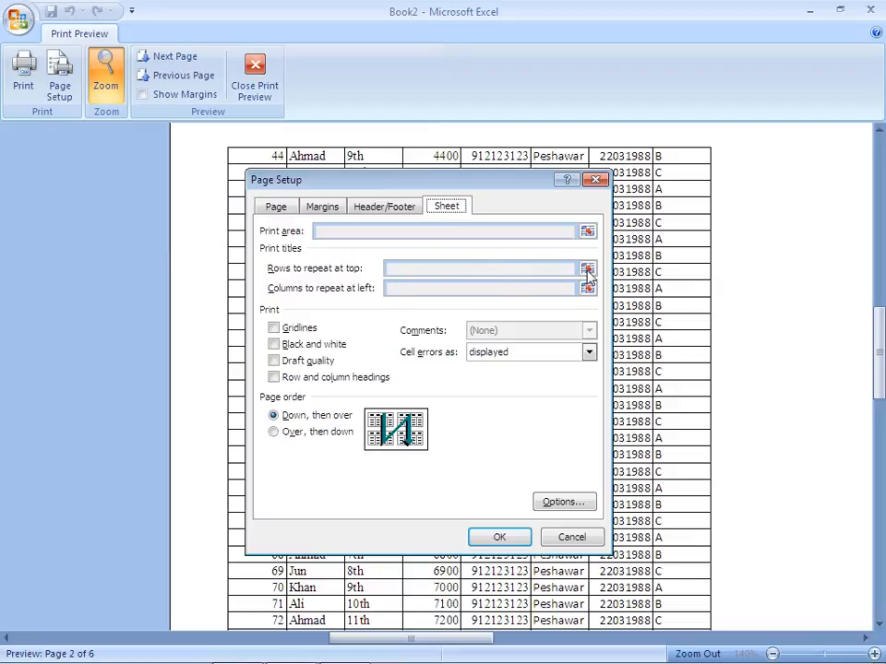
key("Escape")
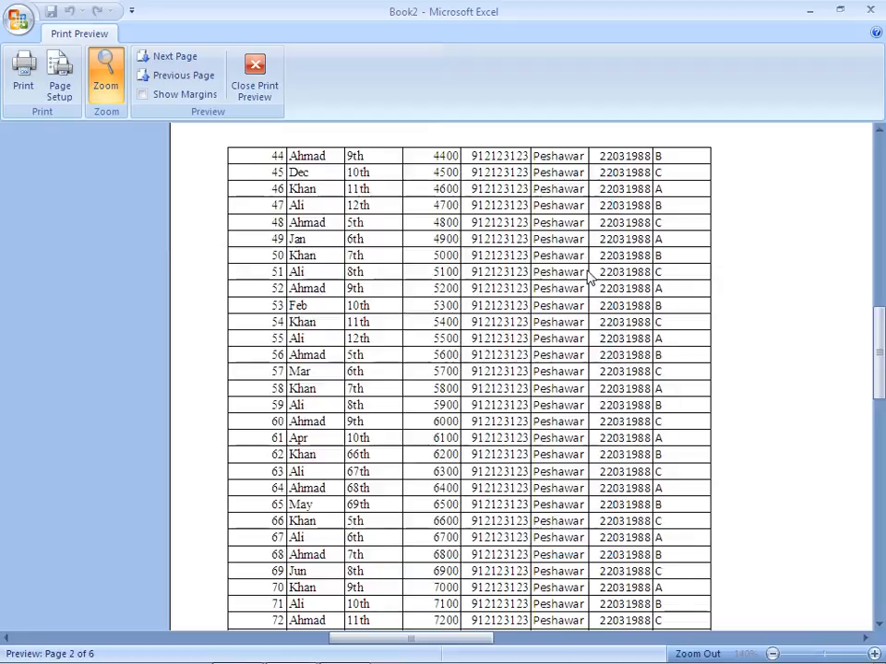
key("Escape")
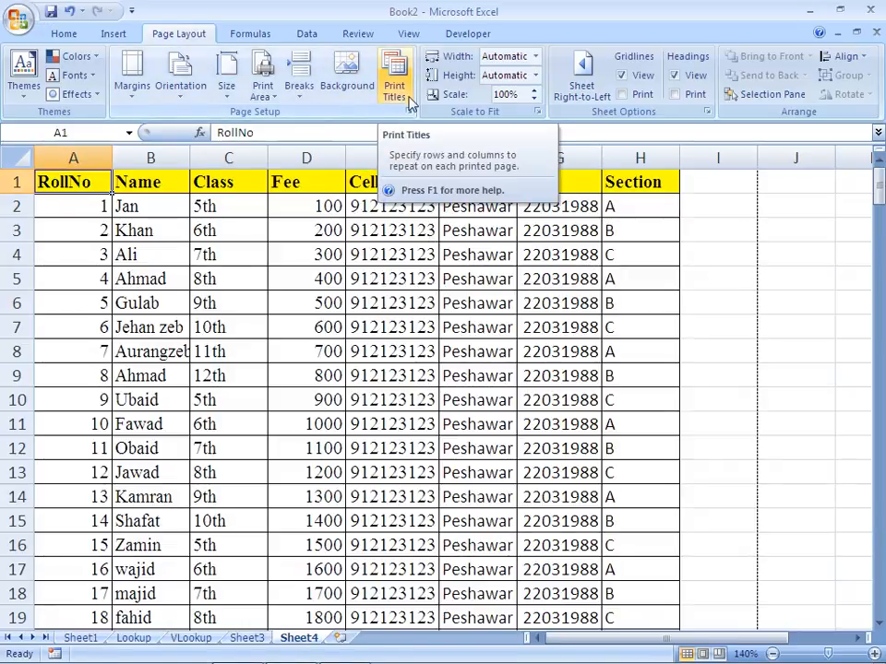
Set row 1 ($1:$1) to repeat at the top of every printed page and check page 2 in the print preview
left_click(407, 111)
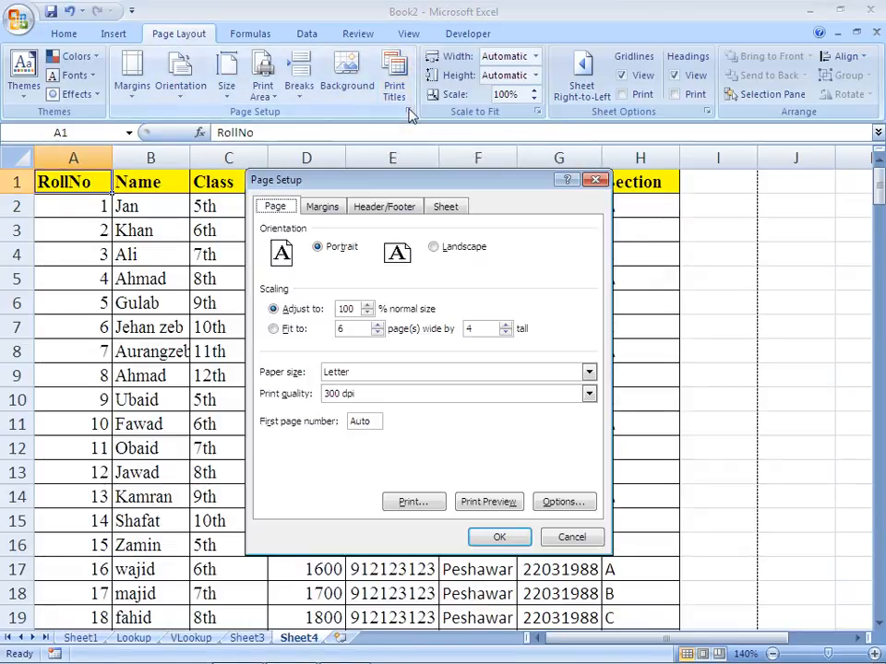
left_click(446, 207)
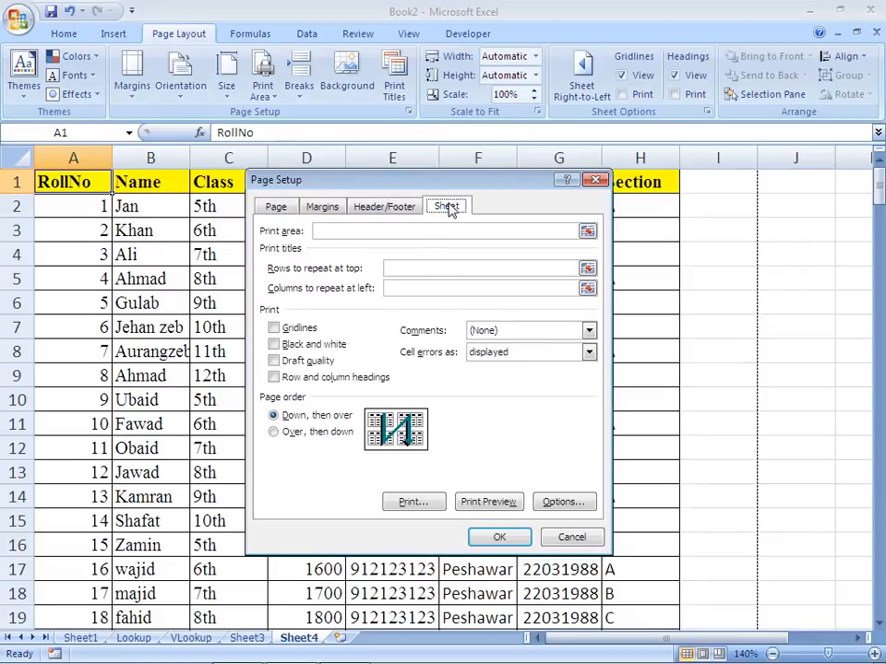
left_click(417, 268)
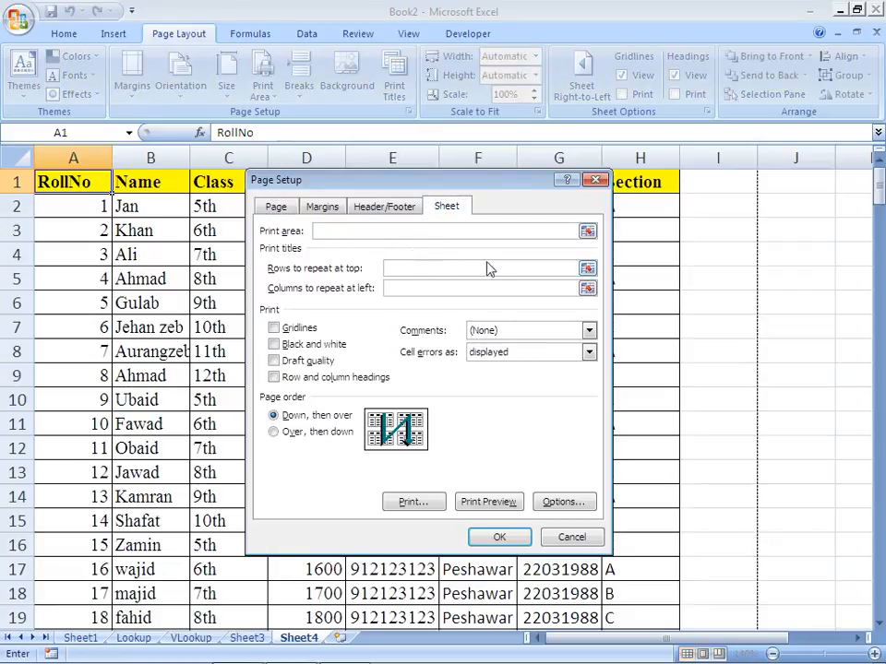
left_click(587, 269)
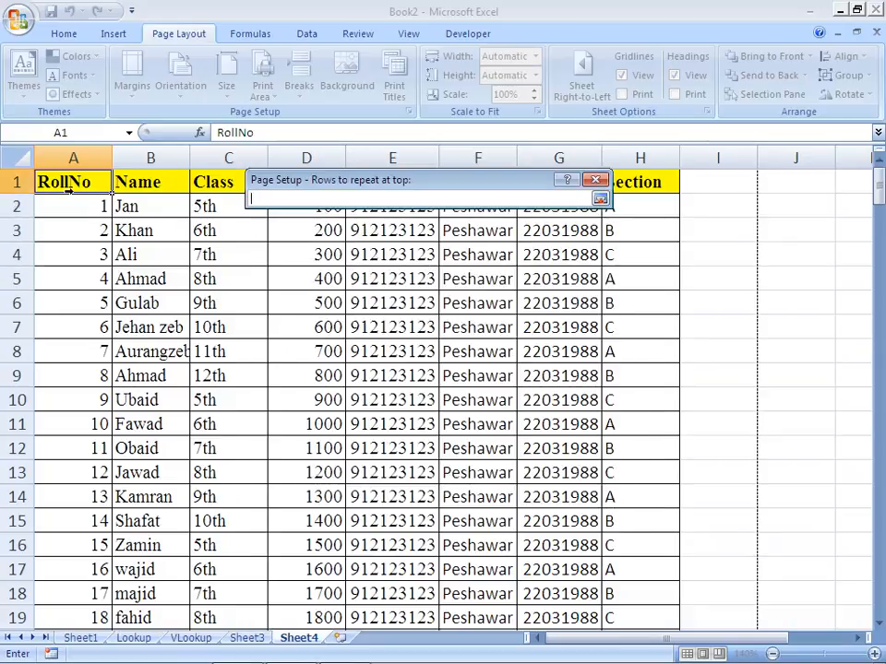
left_click(18, 182)
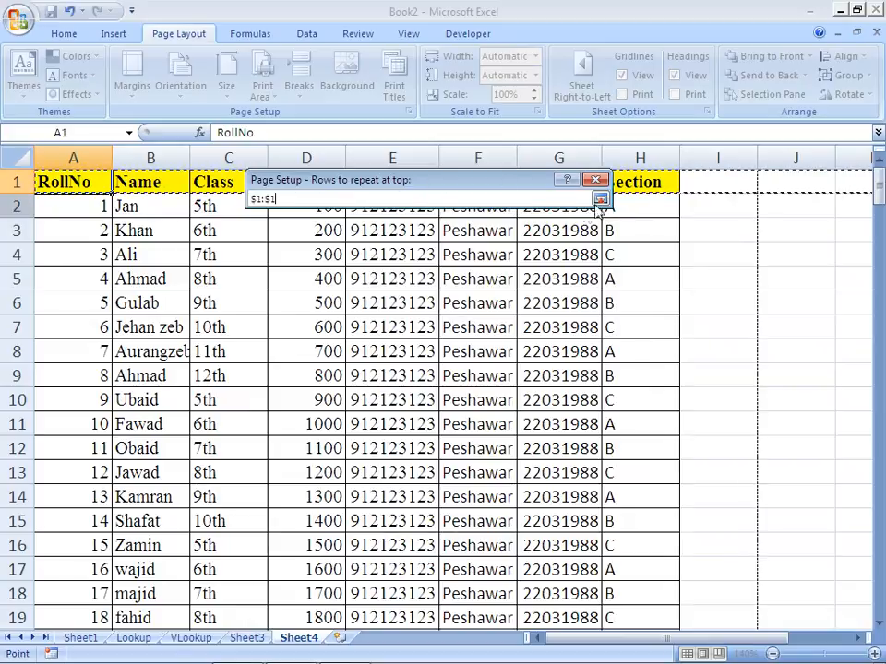
left_click(600, 199)
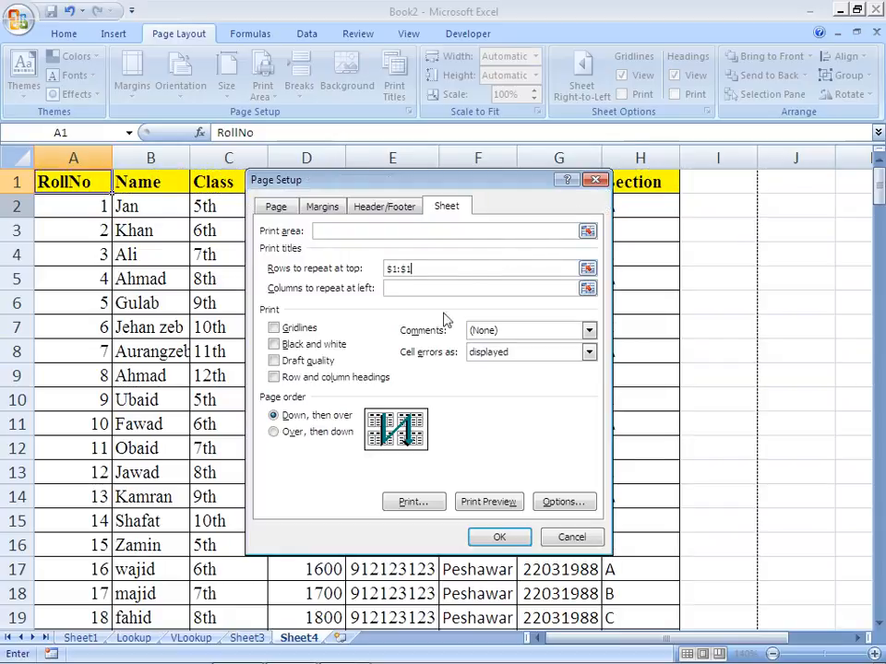
left_click(486, 502)
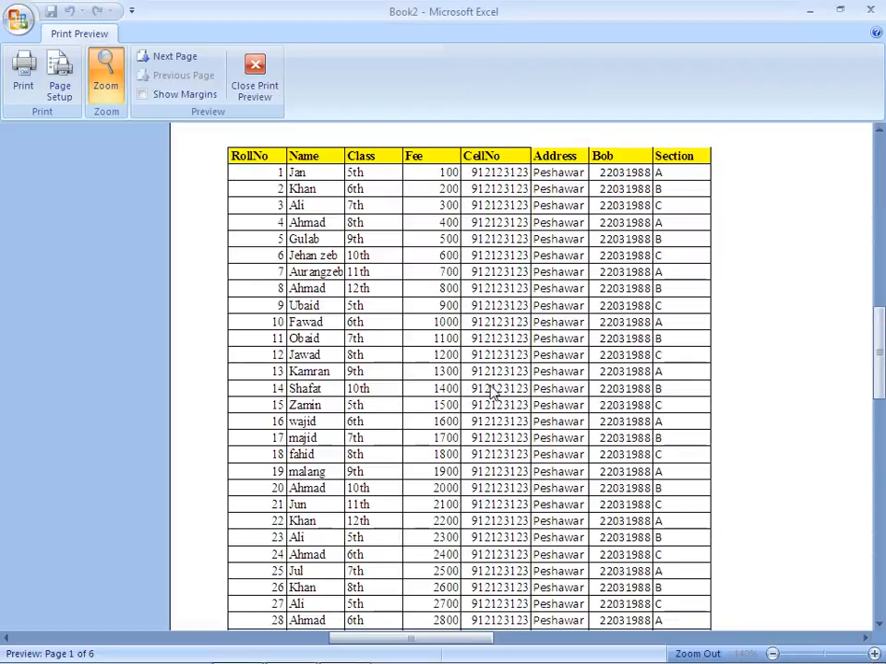
left_click(169, 59)
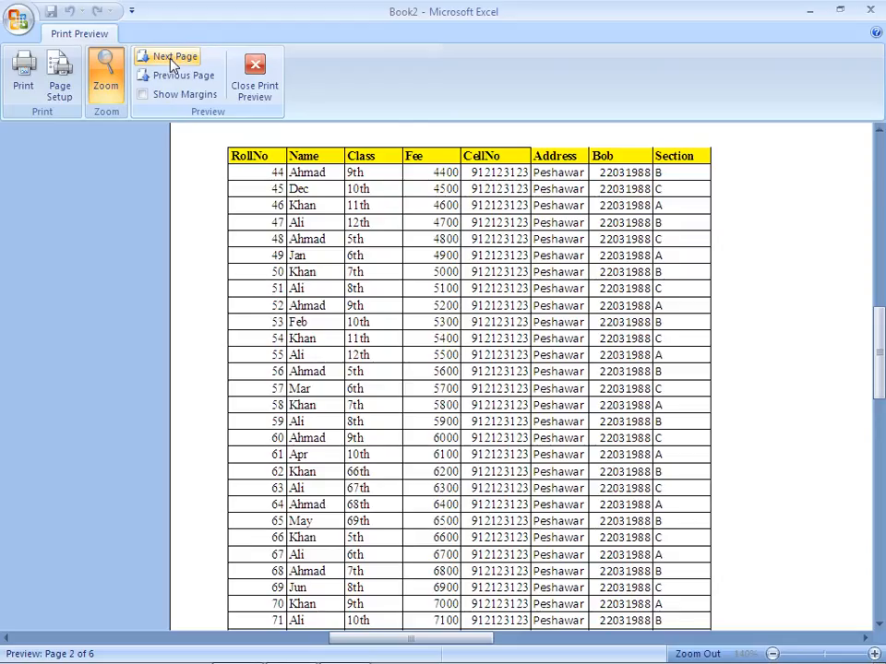
Page forward through the print preview to page 5, checking the header row on each page, and close the preview
left_click(169, 57)
left_click(172, 59)
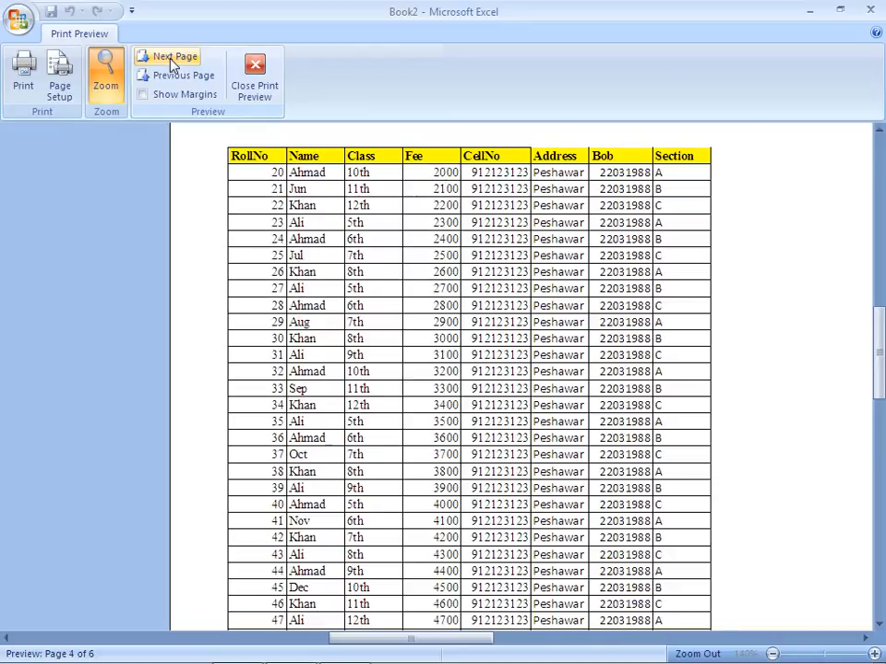
left_click(172, 61)
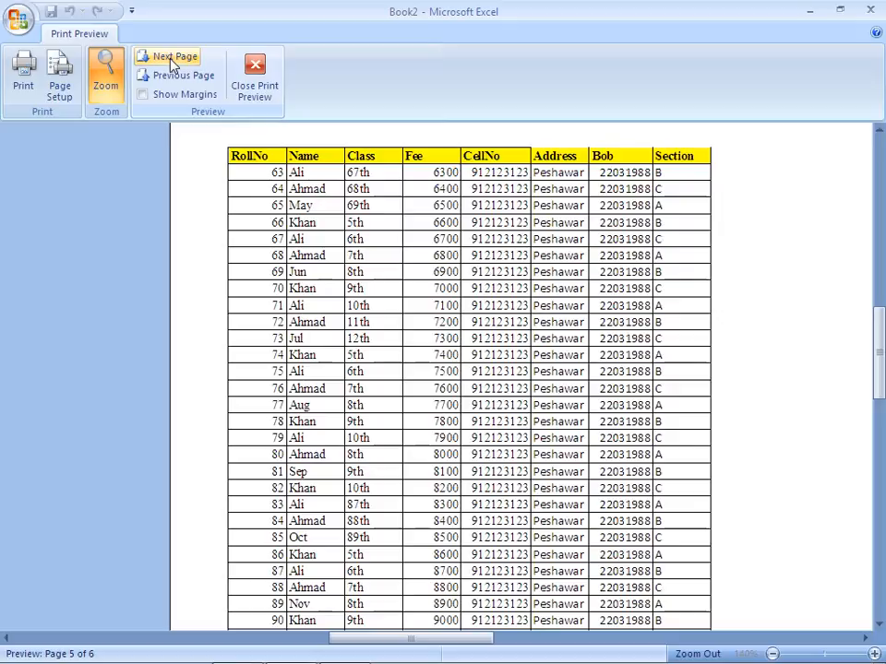
left_click(253, 89)
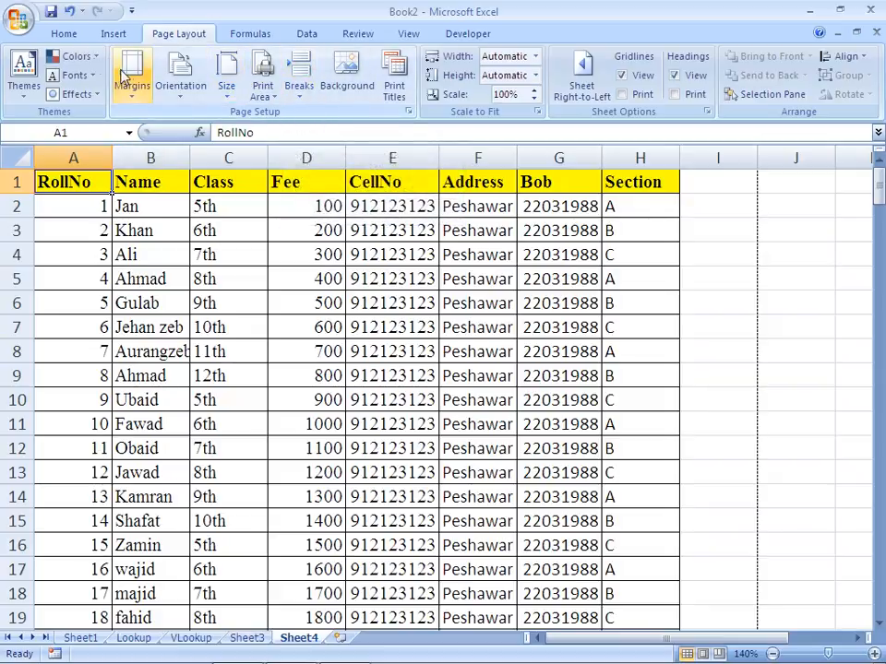
Send the worksheet directly to the default printer with Quick Print
left_click(19, 21)
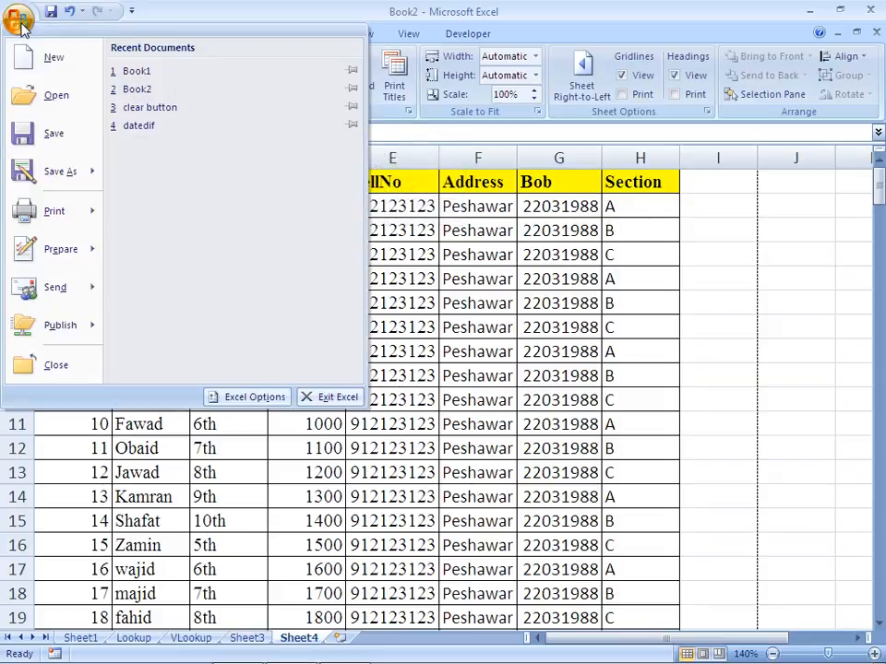
mouse_move(67, 212)
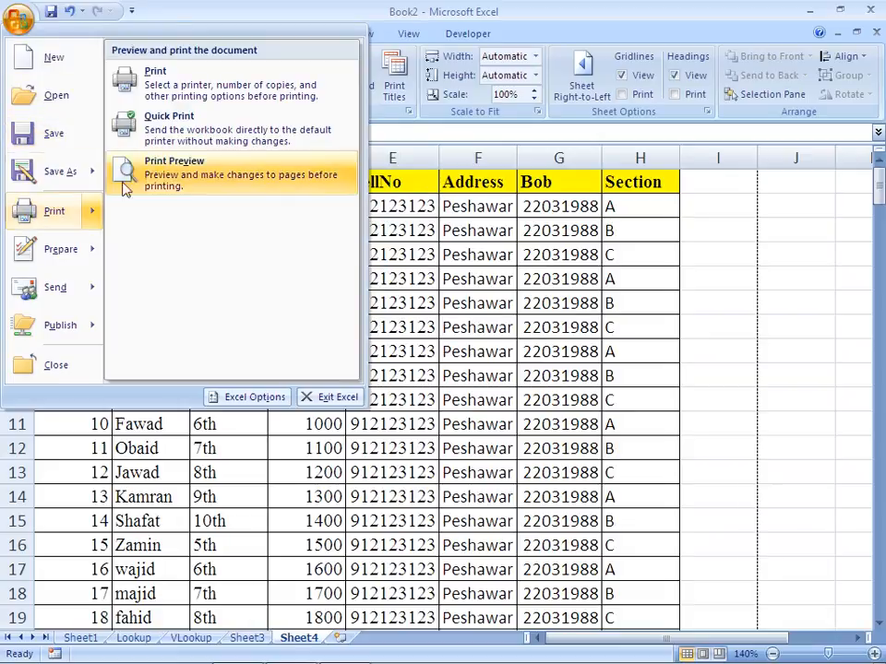
left_click(212, 132)
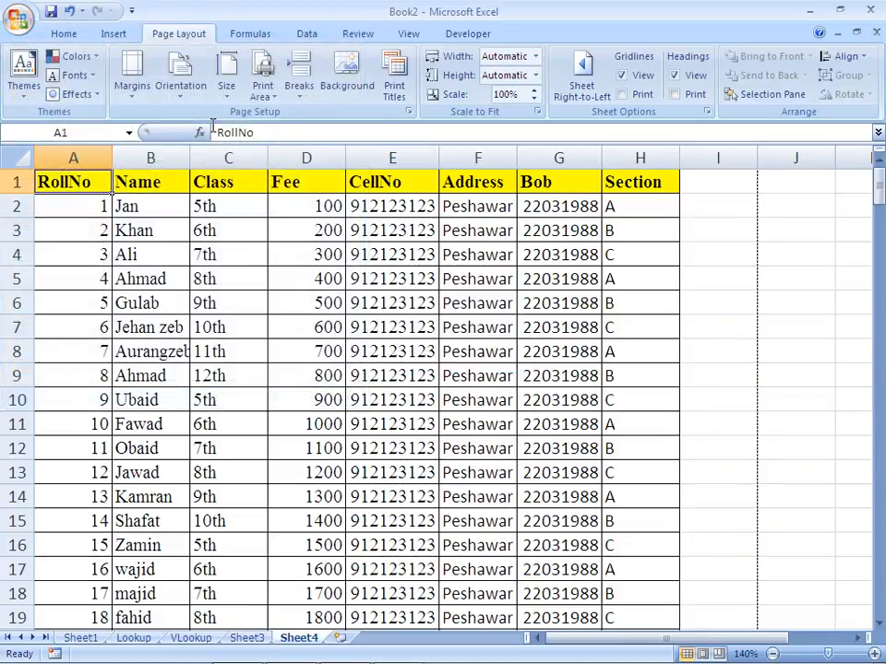